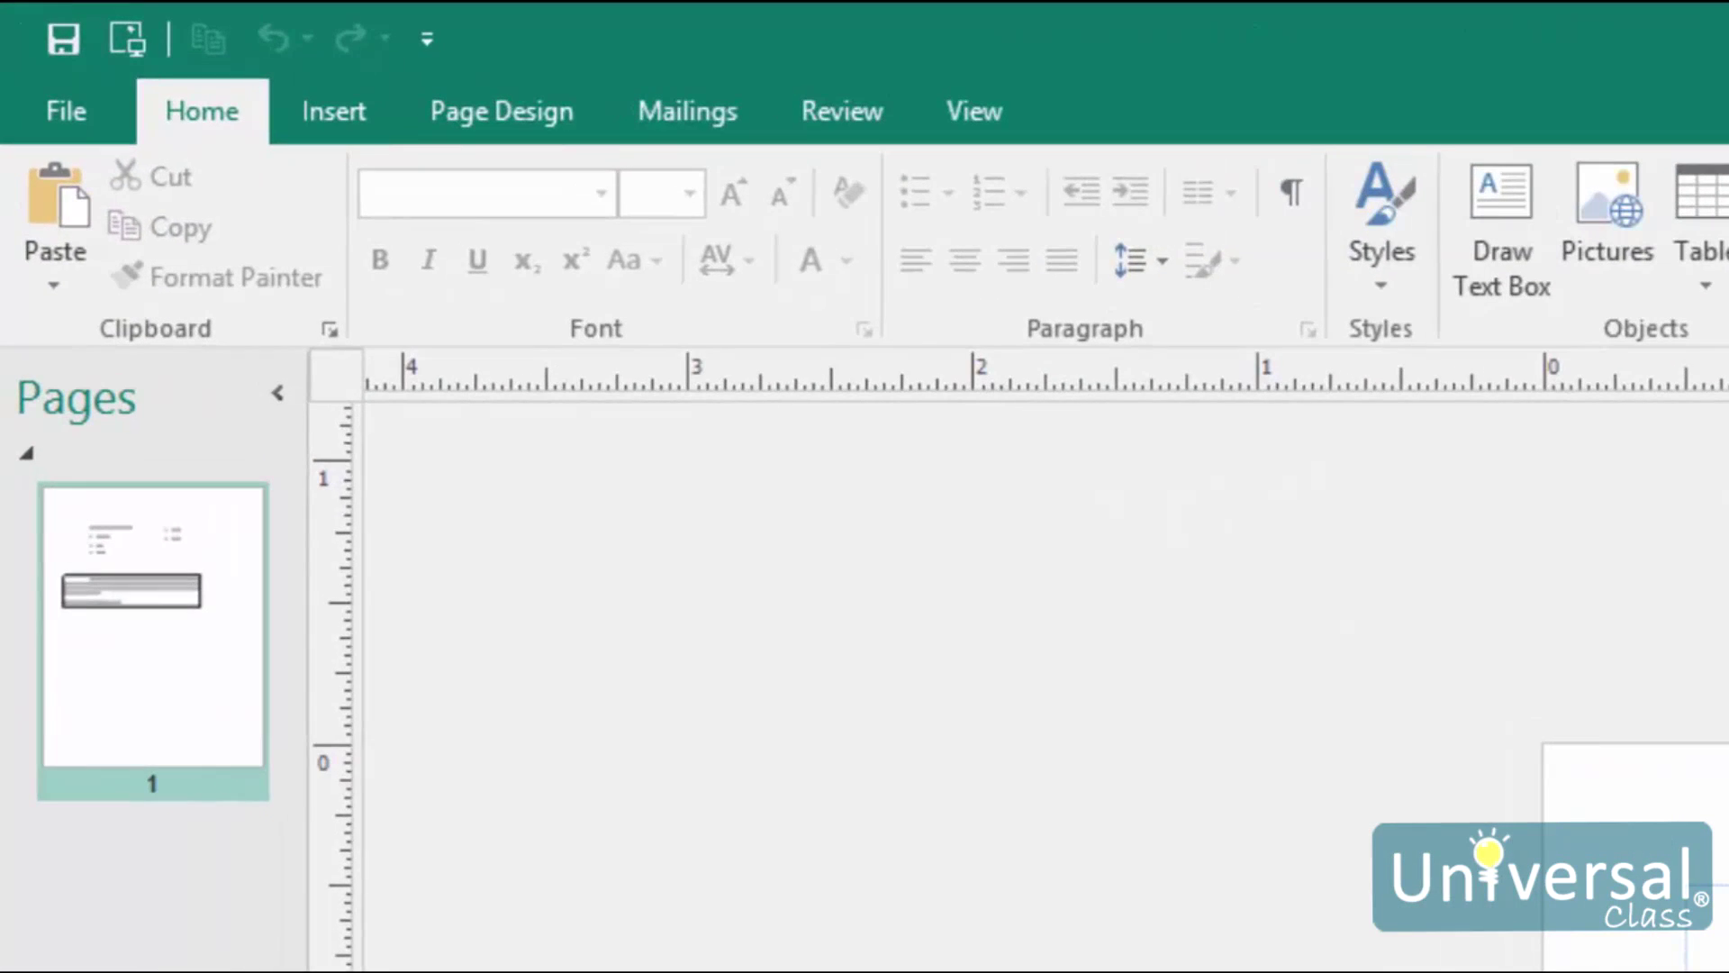
Step: Type the misspelled word 'Pargrpha' after 'This is the next paragraph.' in the text box
click(847, 126)
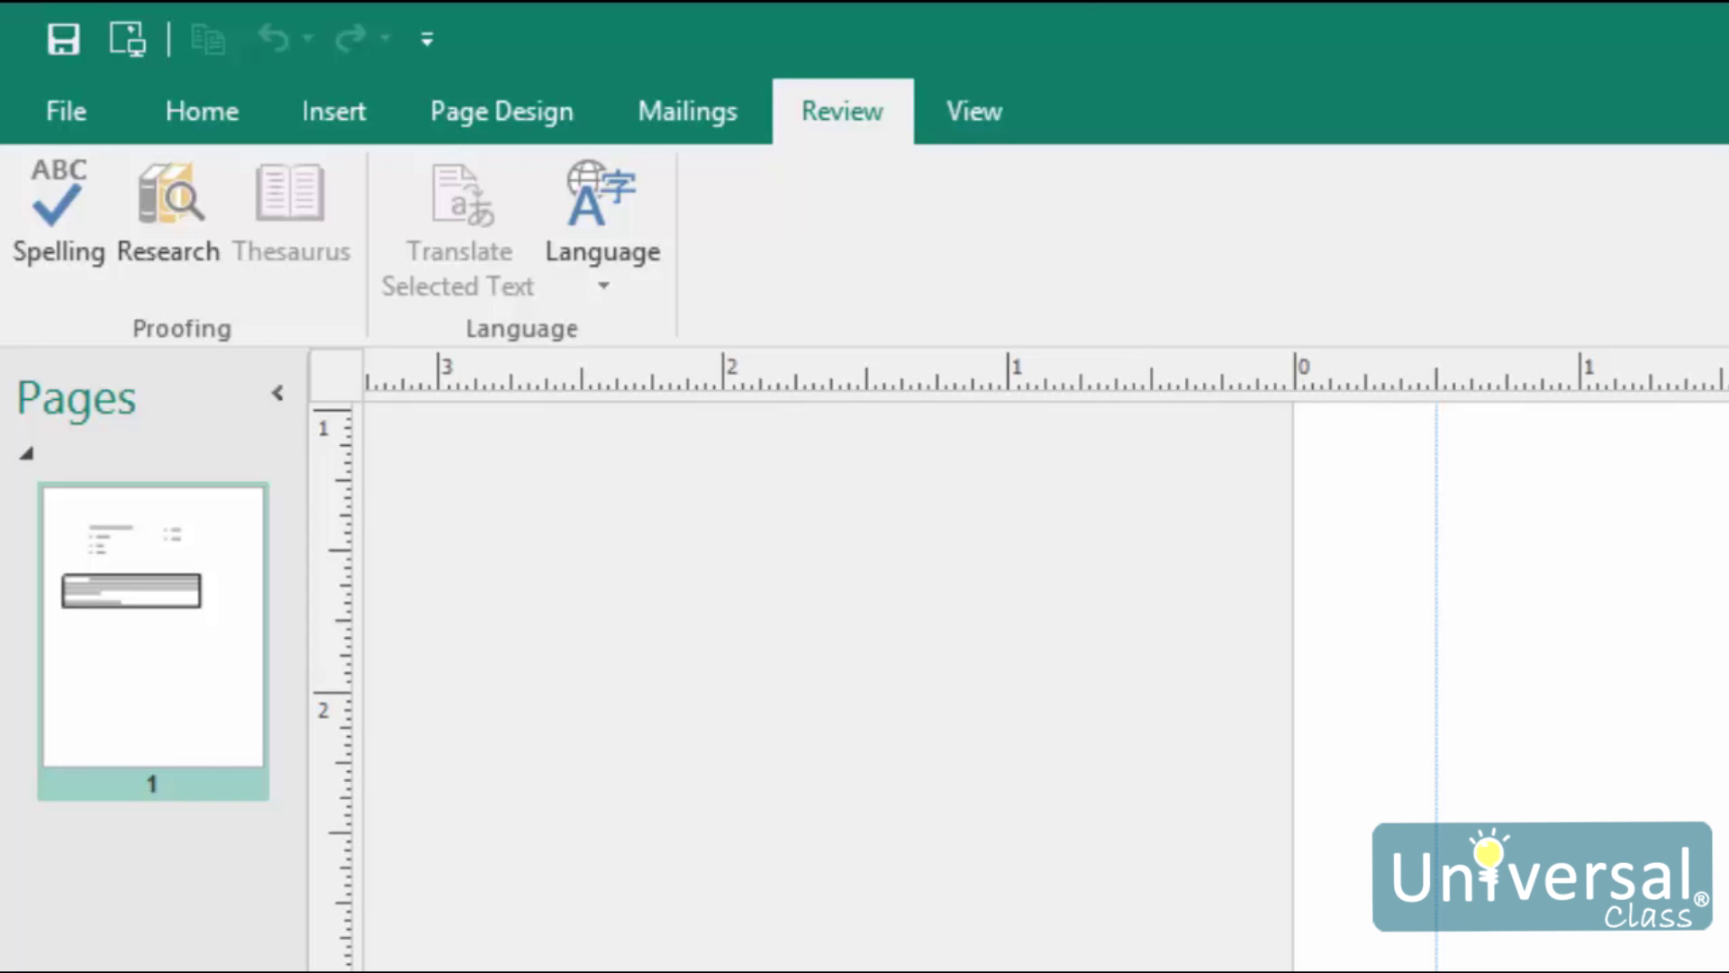
click(1247, 683)
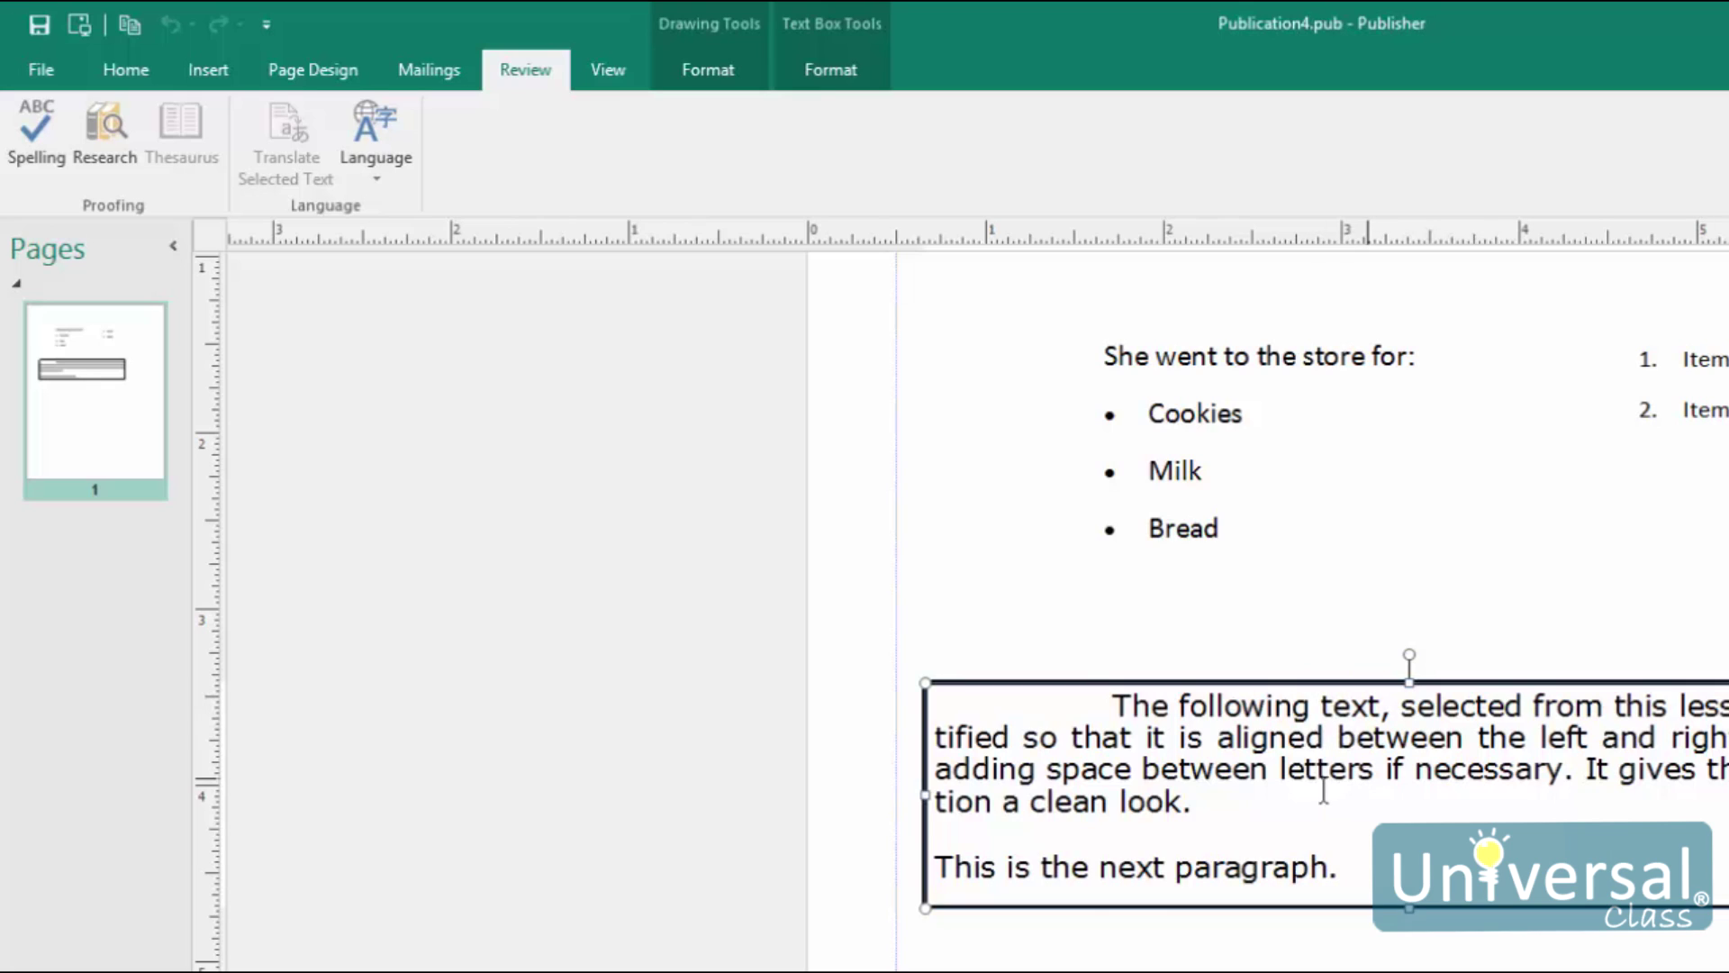
click(44, 126)
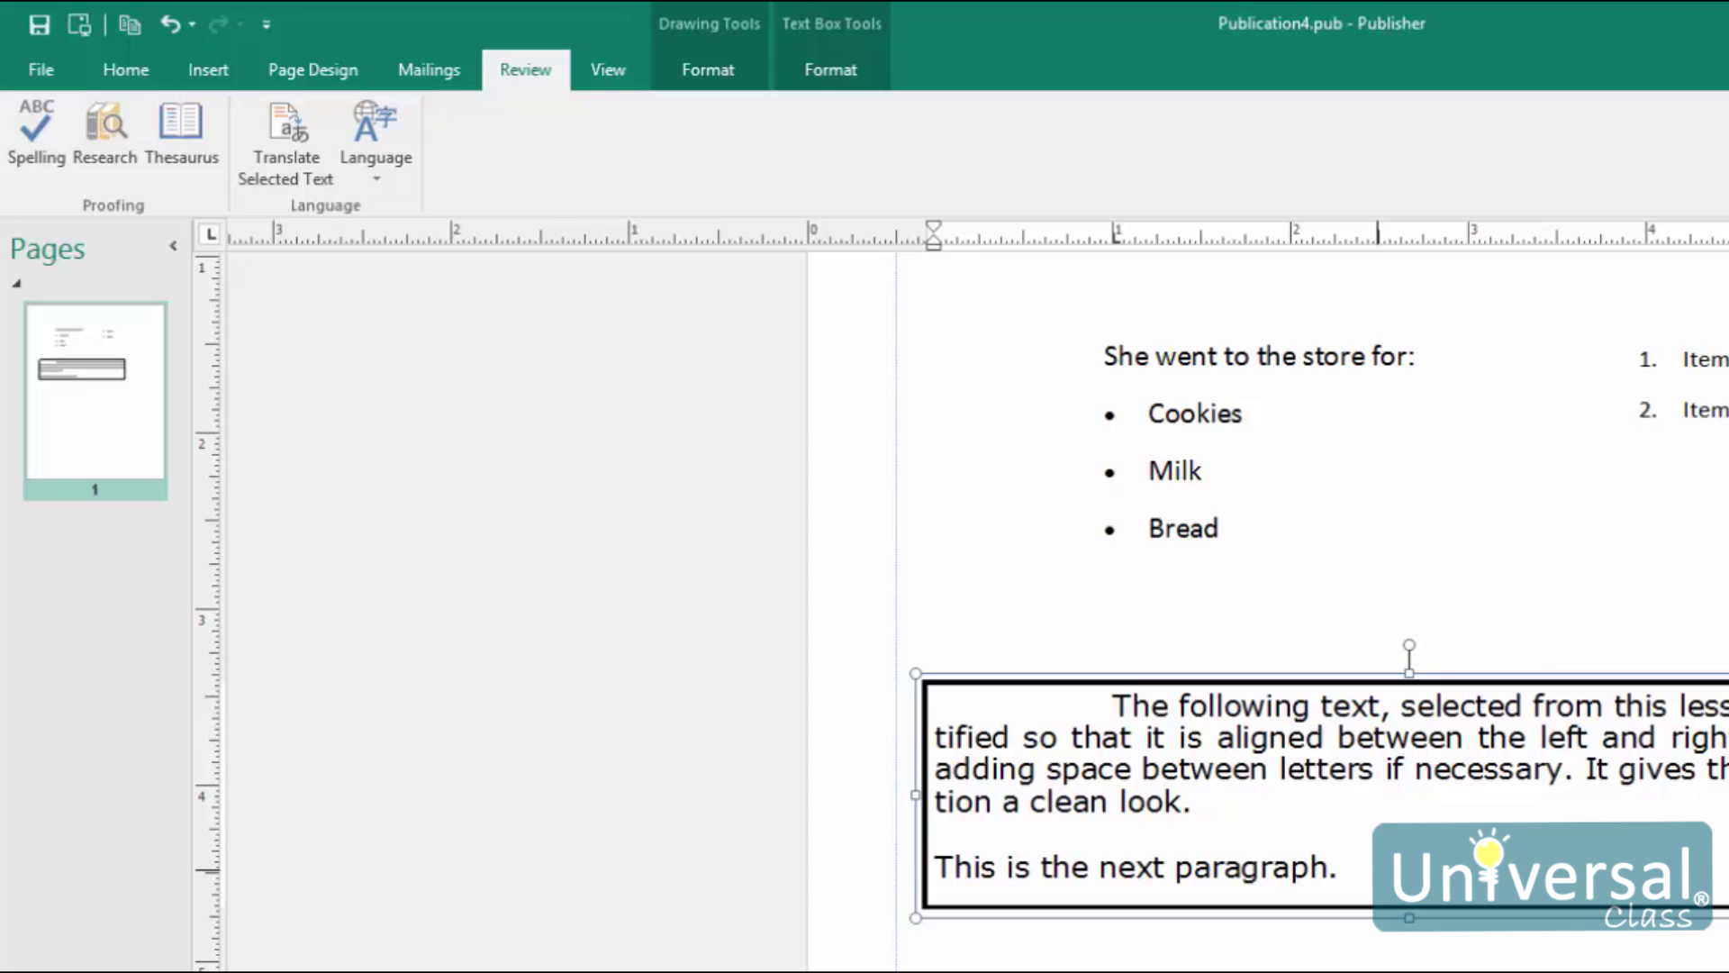
text(Pargrpha)
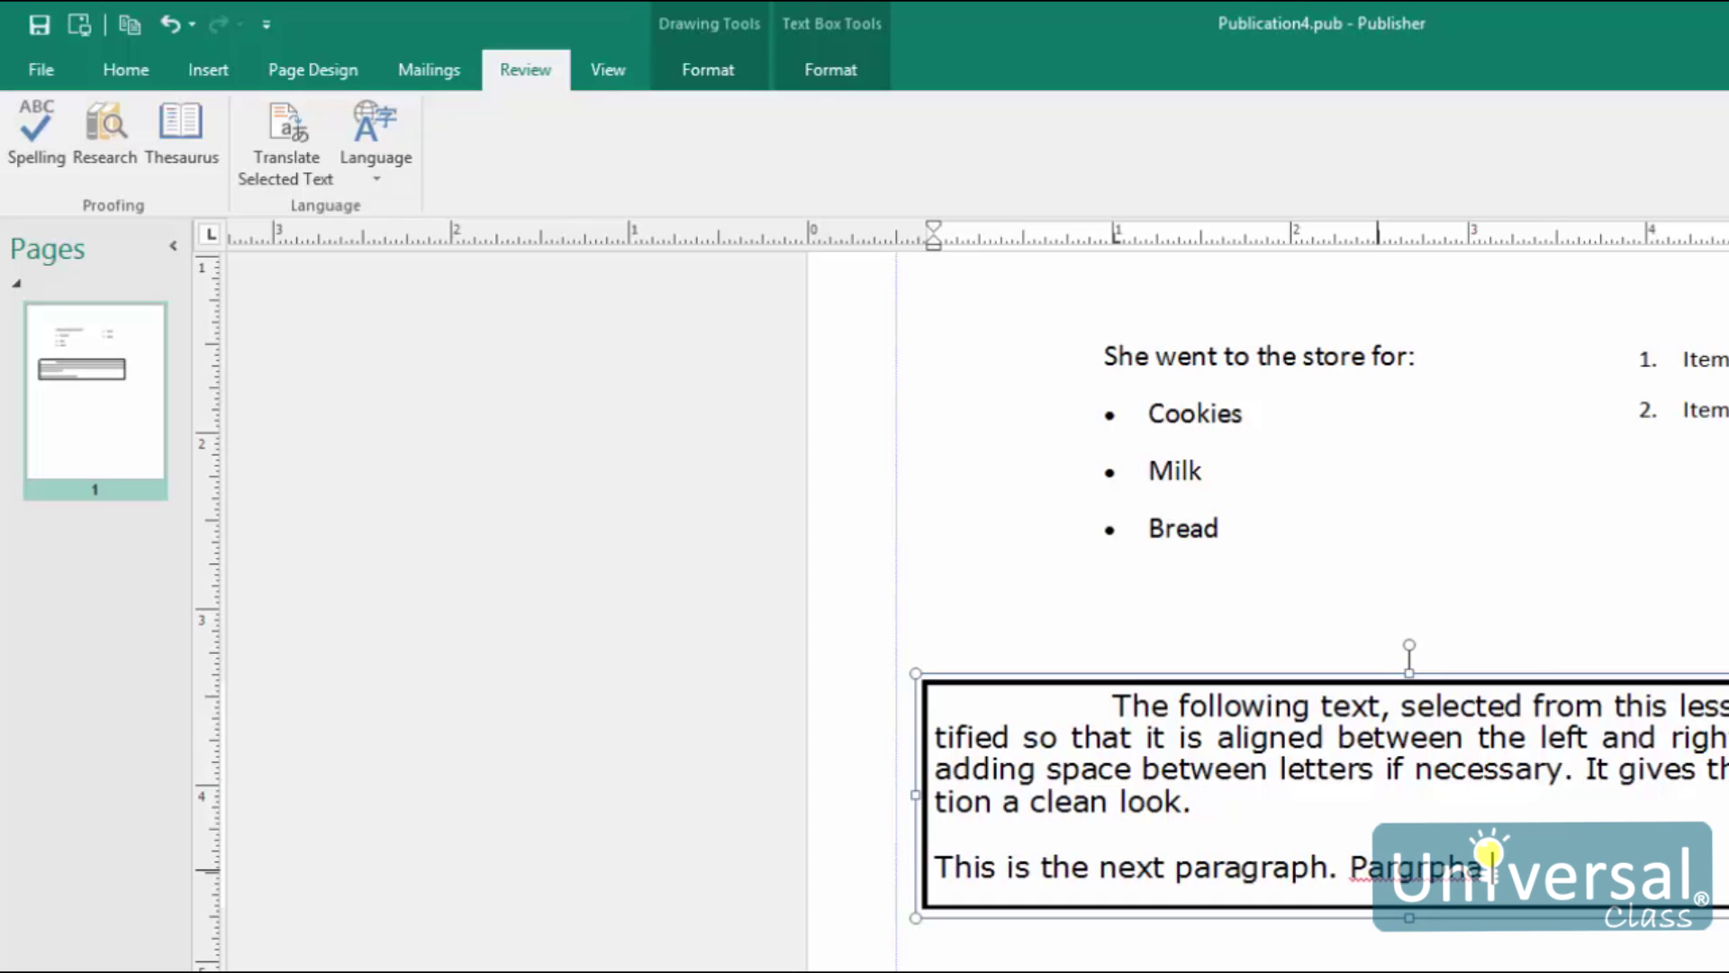
Step: Run Spelling, which flags 'Pargrpha' and suggests 'Paragraph'
click(59, 152)
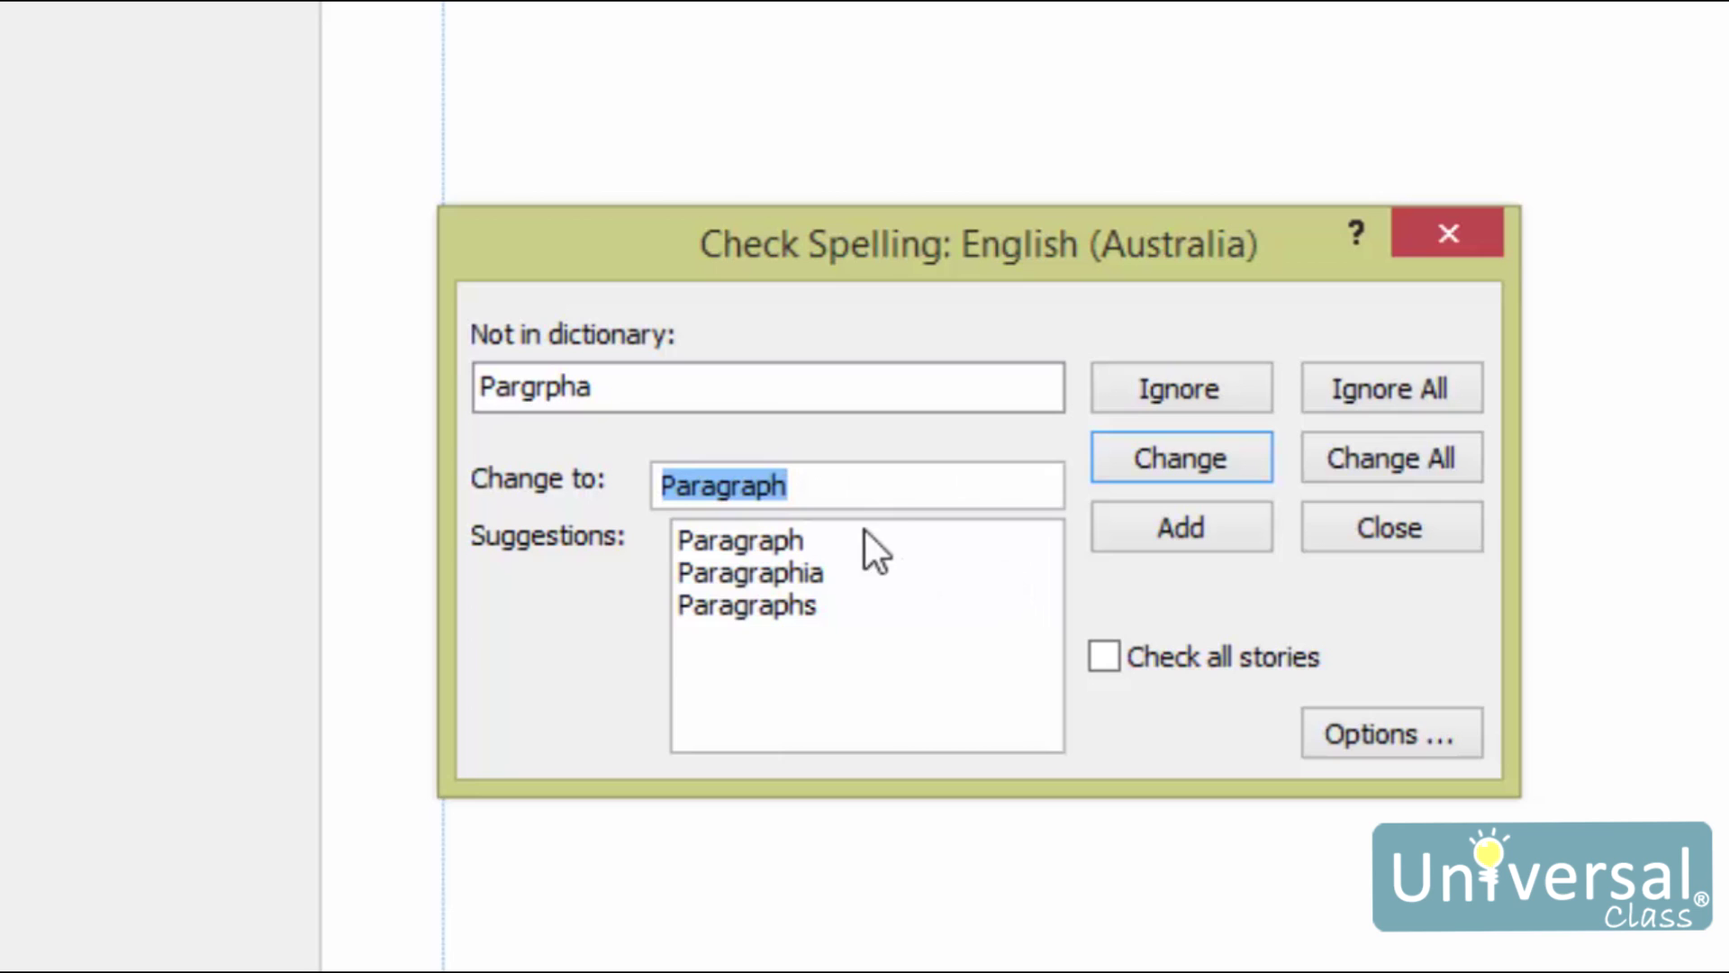
click(811, 550)
click(810, 607)
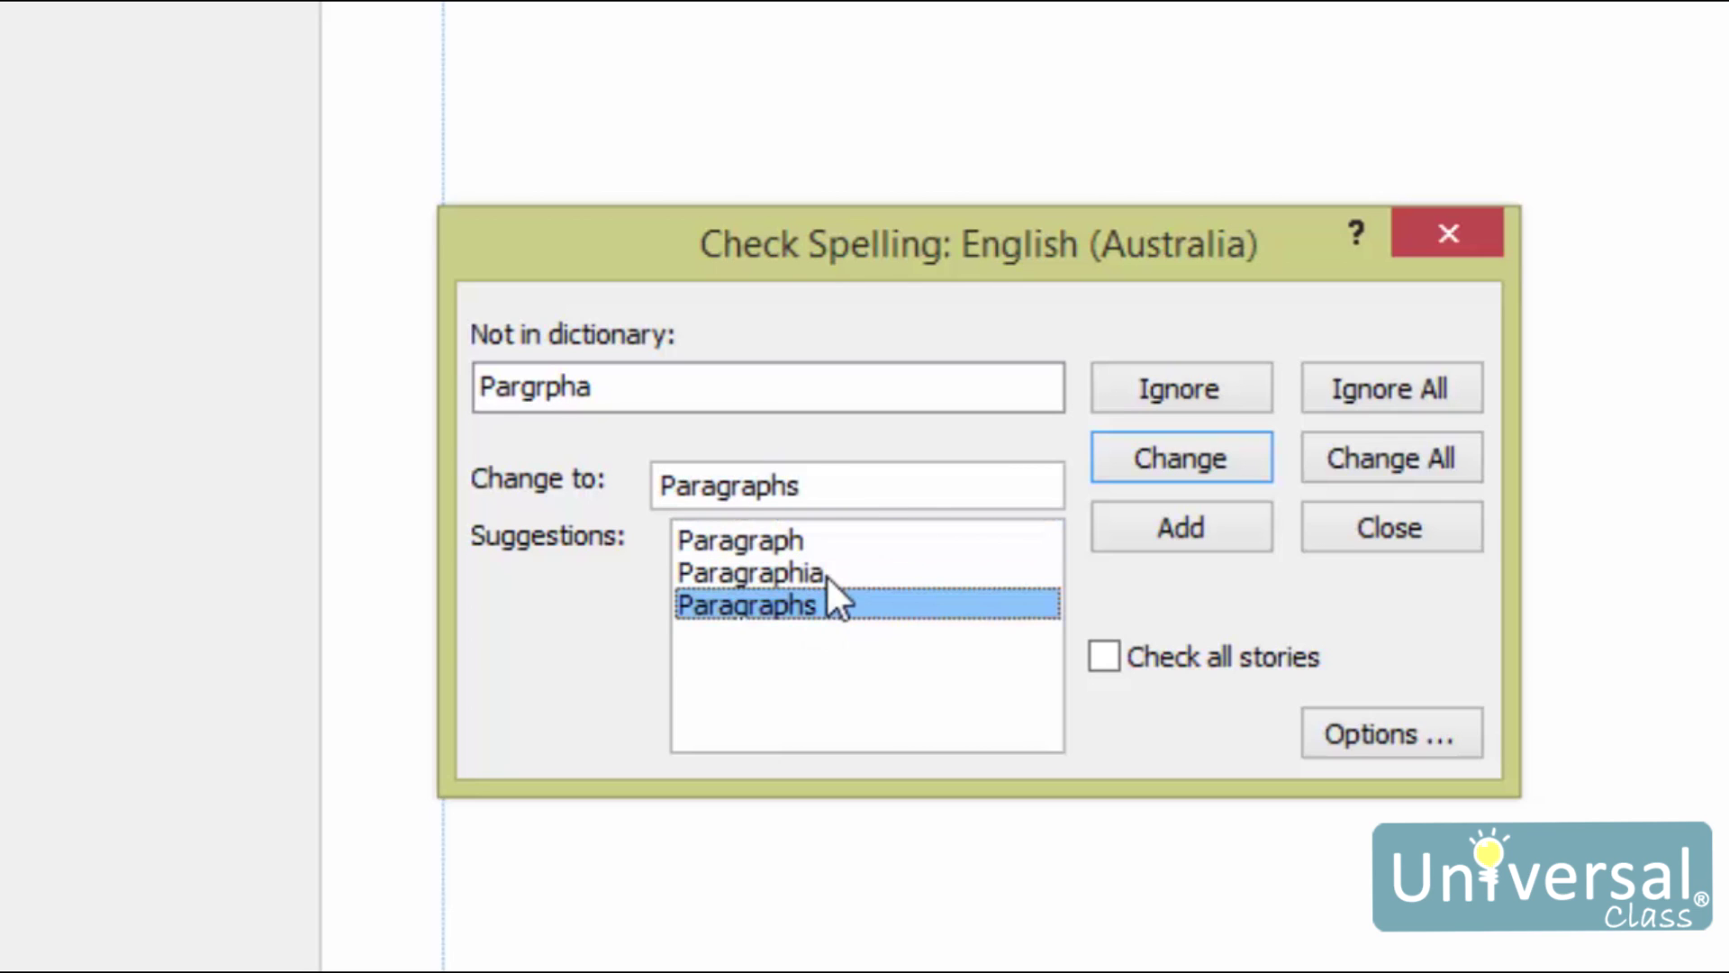
click(826, 575)
click(817, 537)
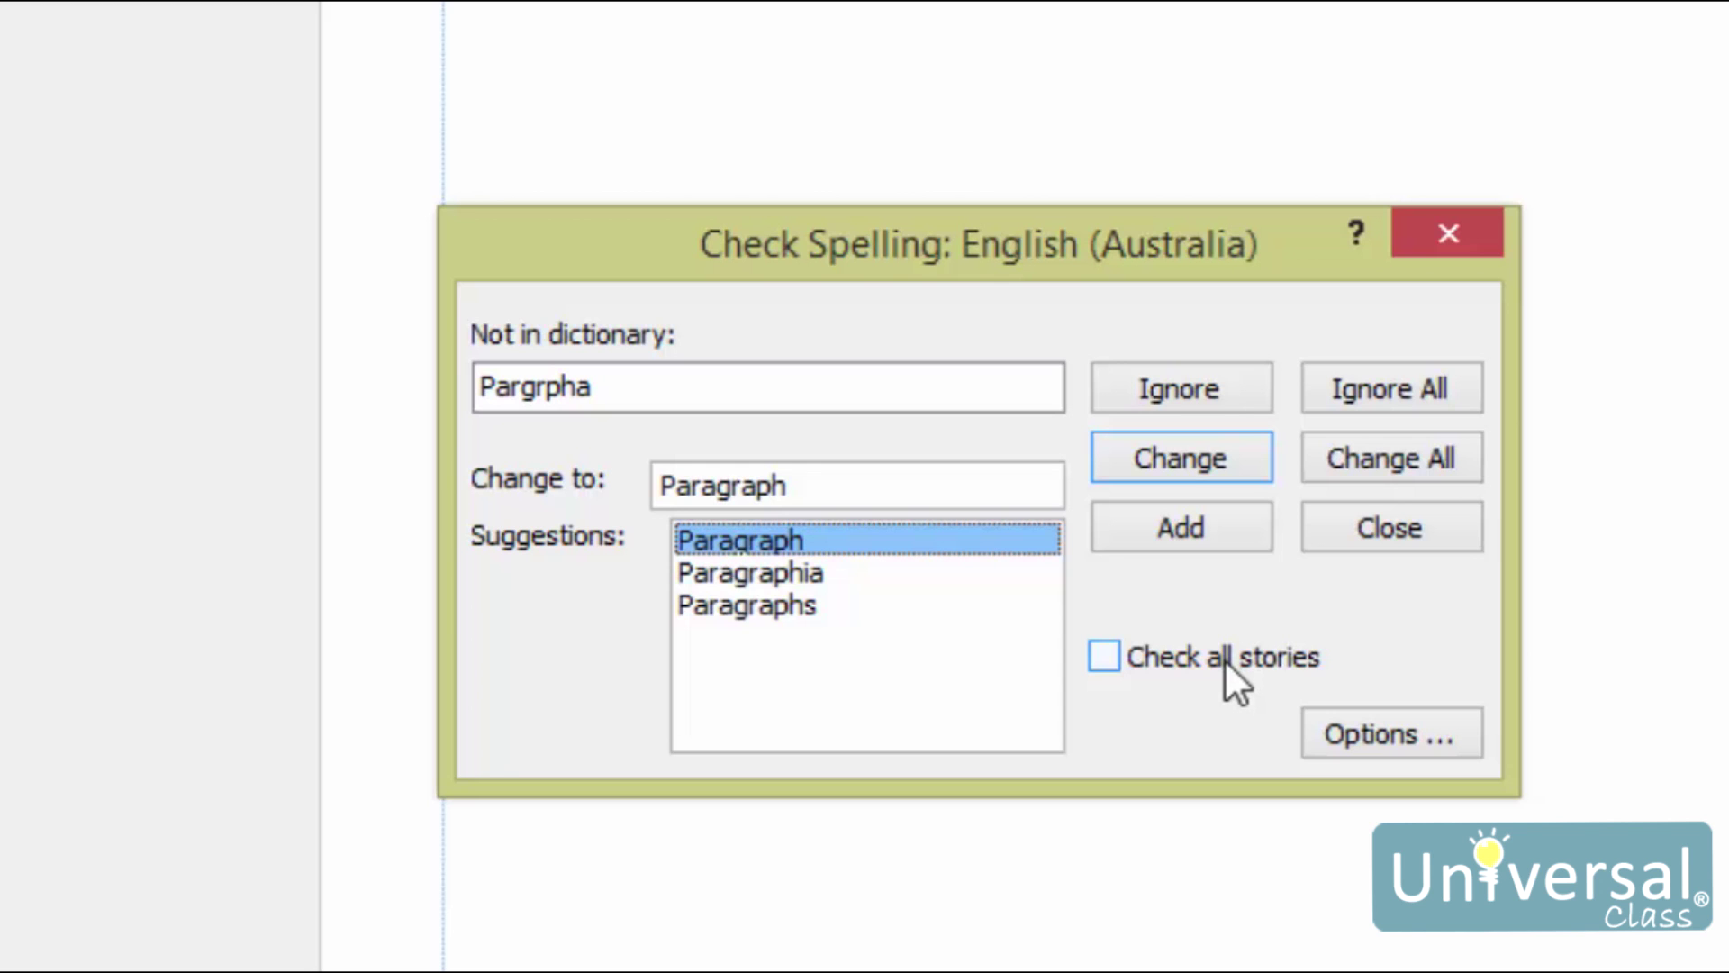
Step: Open the Proofing options from the Check Spelling dialog
click(1385, 739)
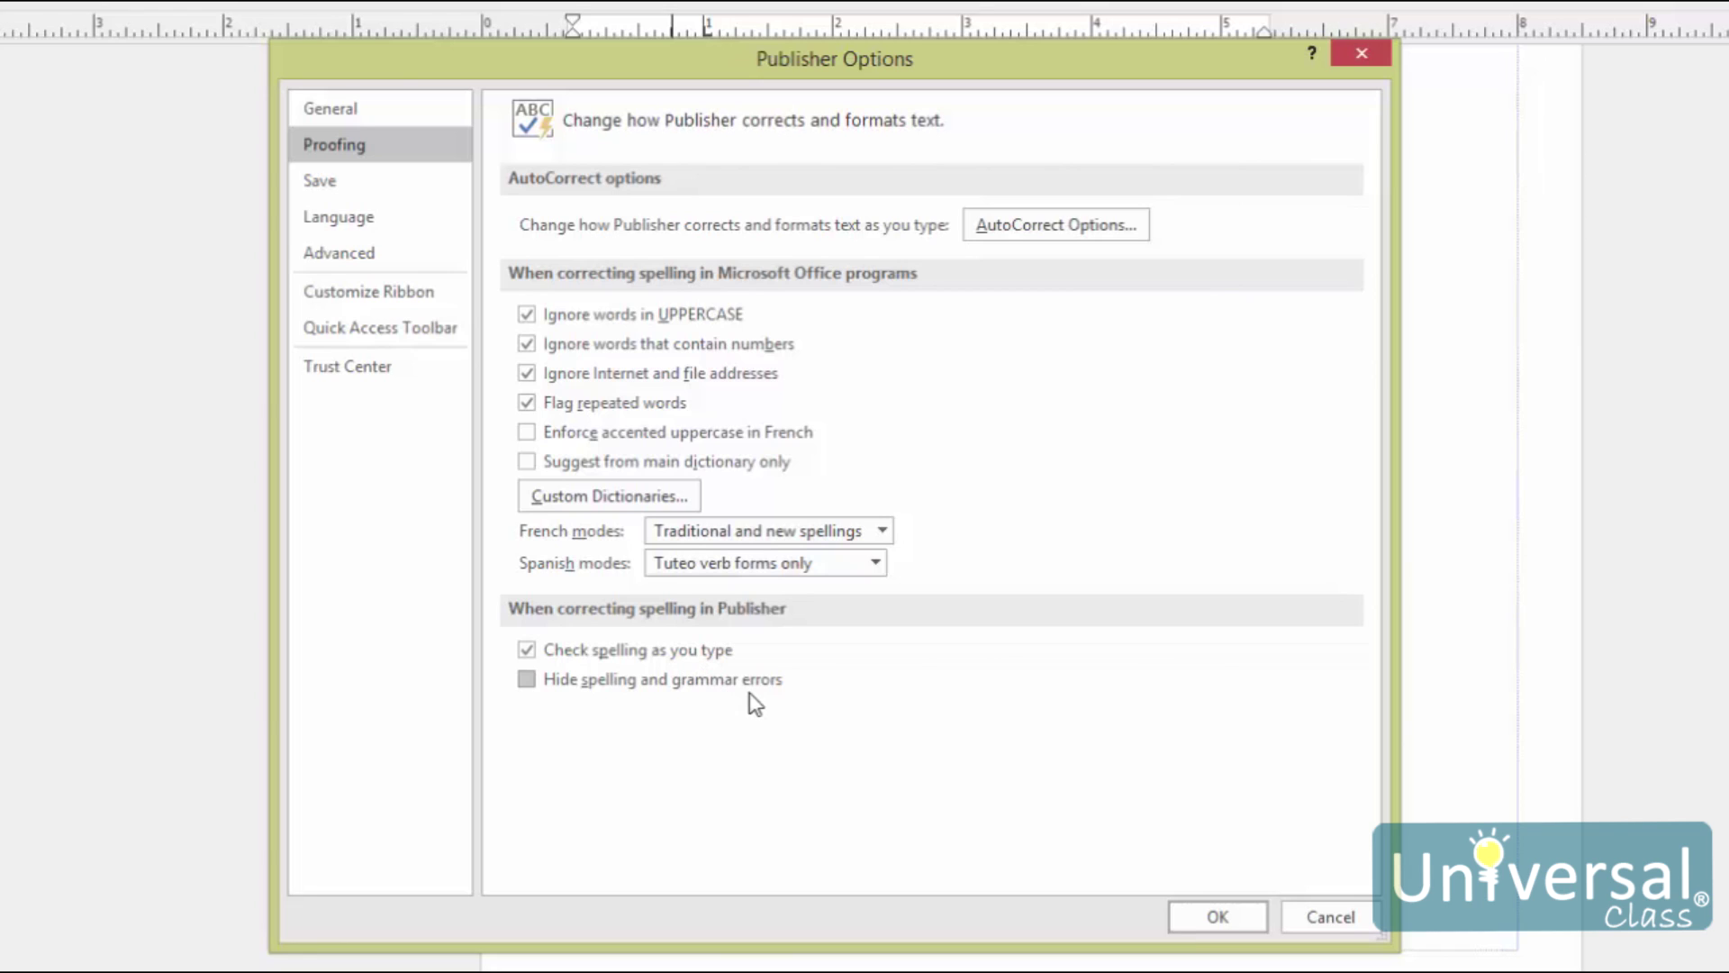
Step: Review the custom dictionaries and the RoamingCustom.dic word list, closing the list unchanged
click(681, 501)
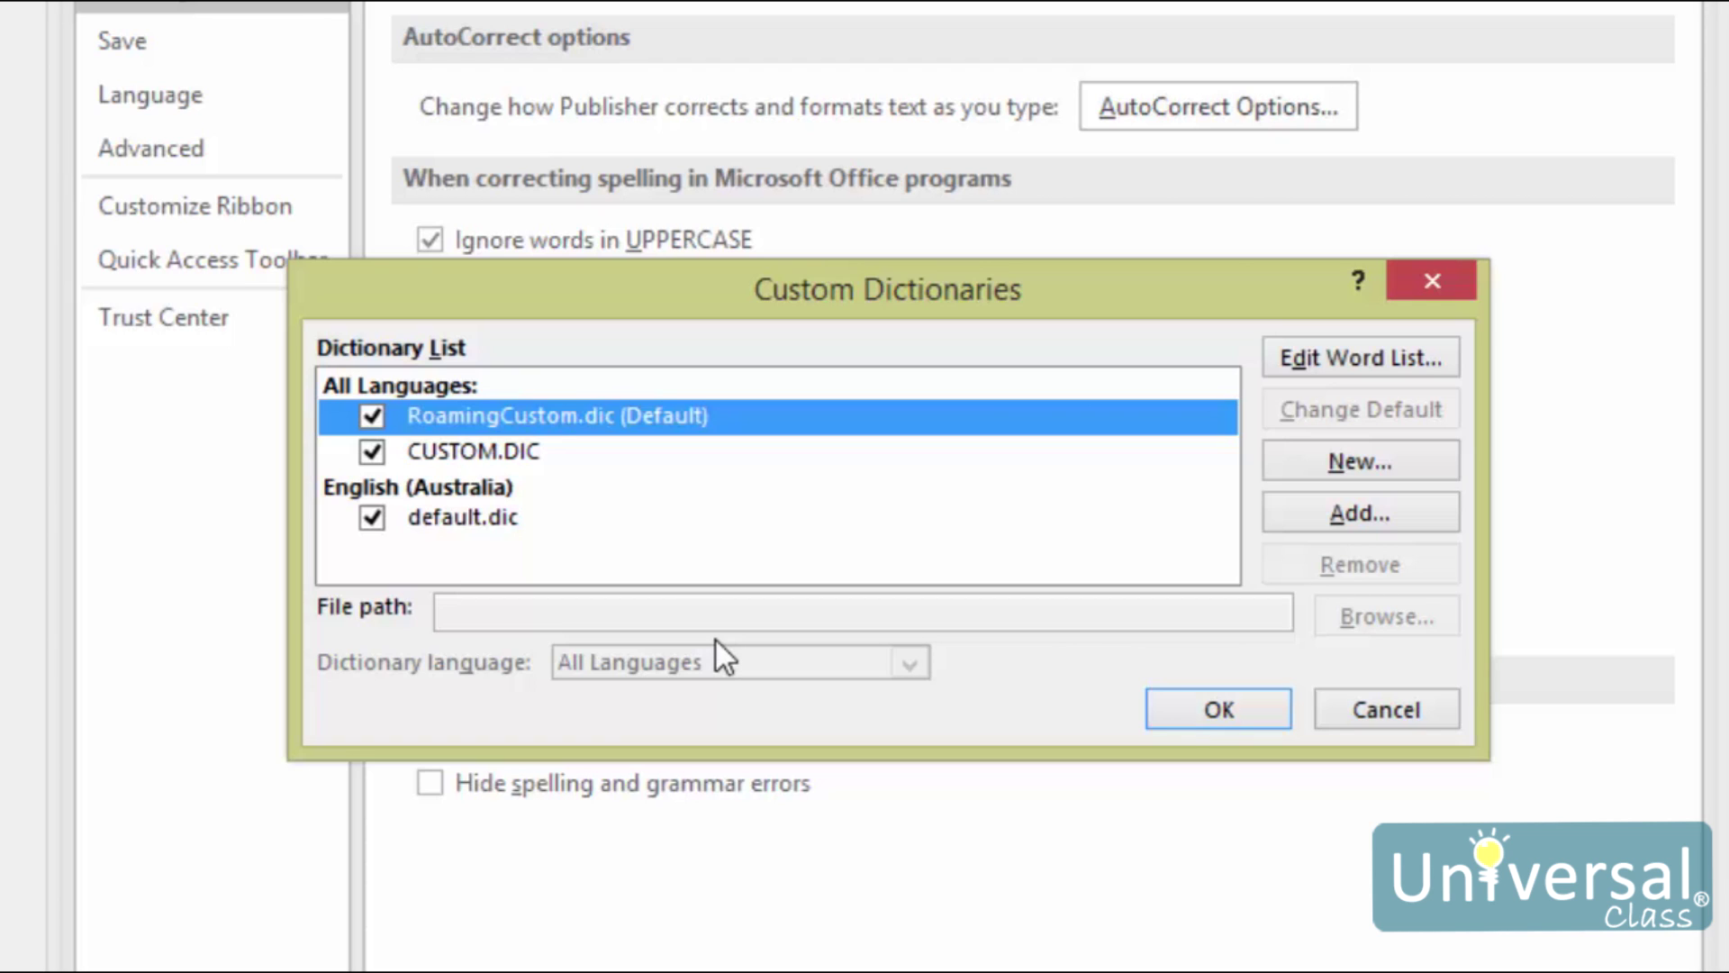
click(1398, 354)
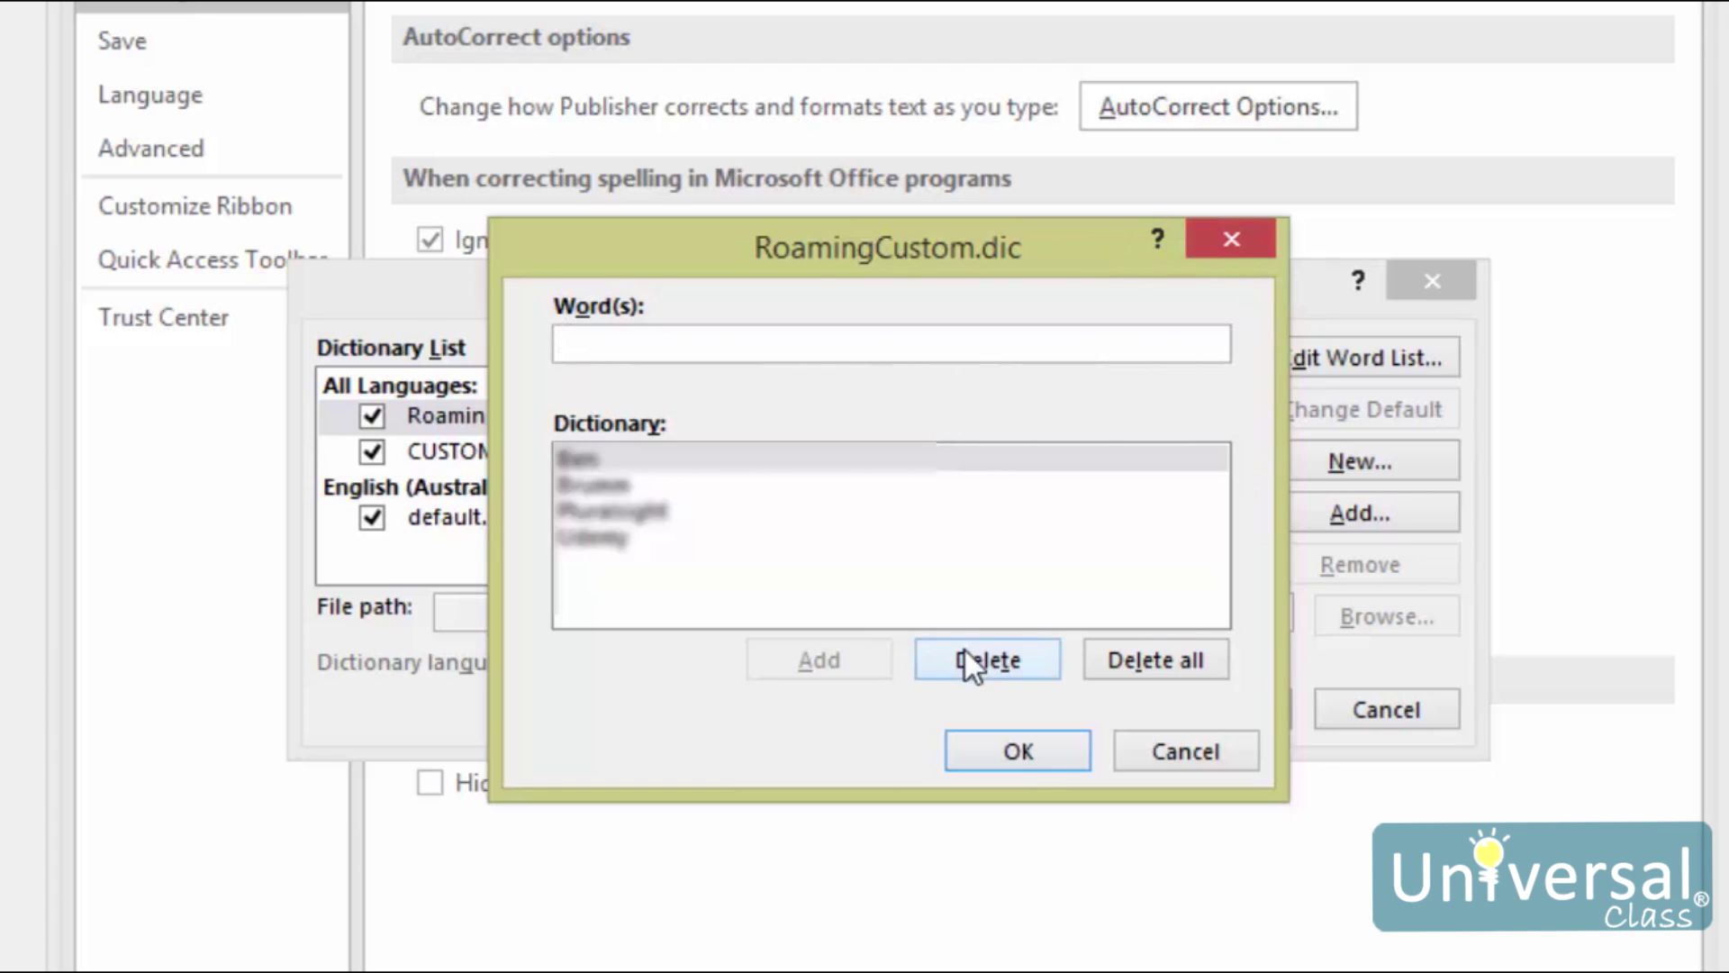
click(1175, 753)
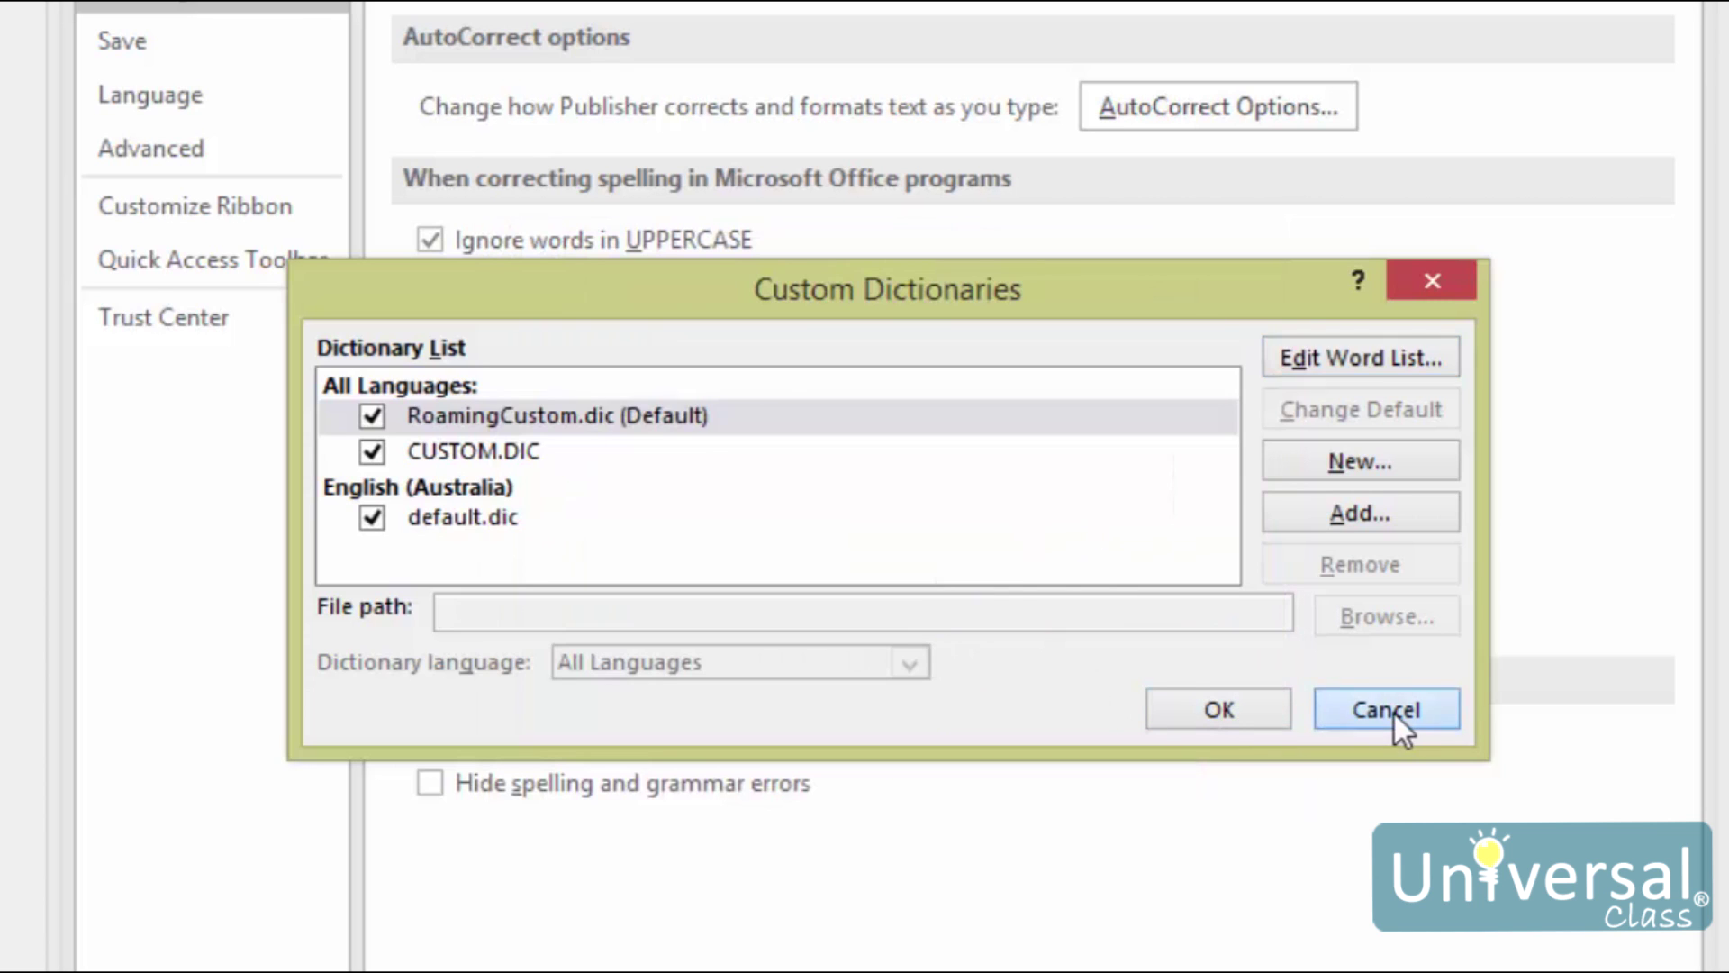
Step: Close the dictionaries, proofing options and spelling check, leaving 'Pargrpha' uncorrected, then go to File
click(1393, 712)
click(1287, 854)
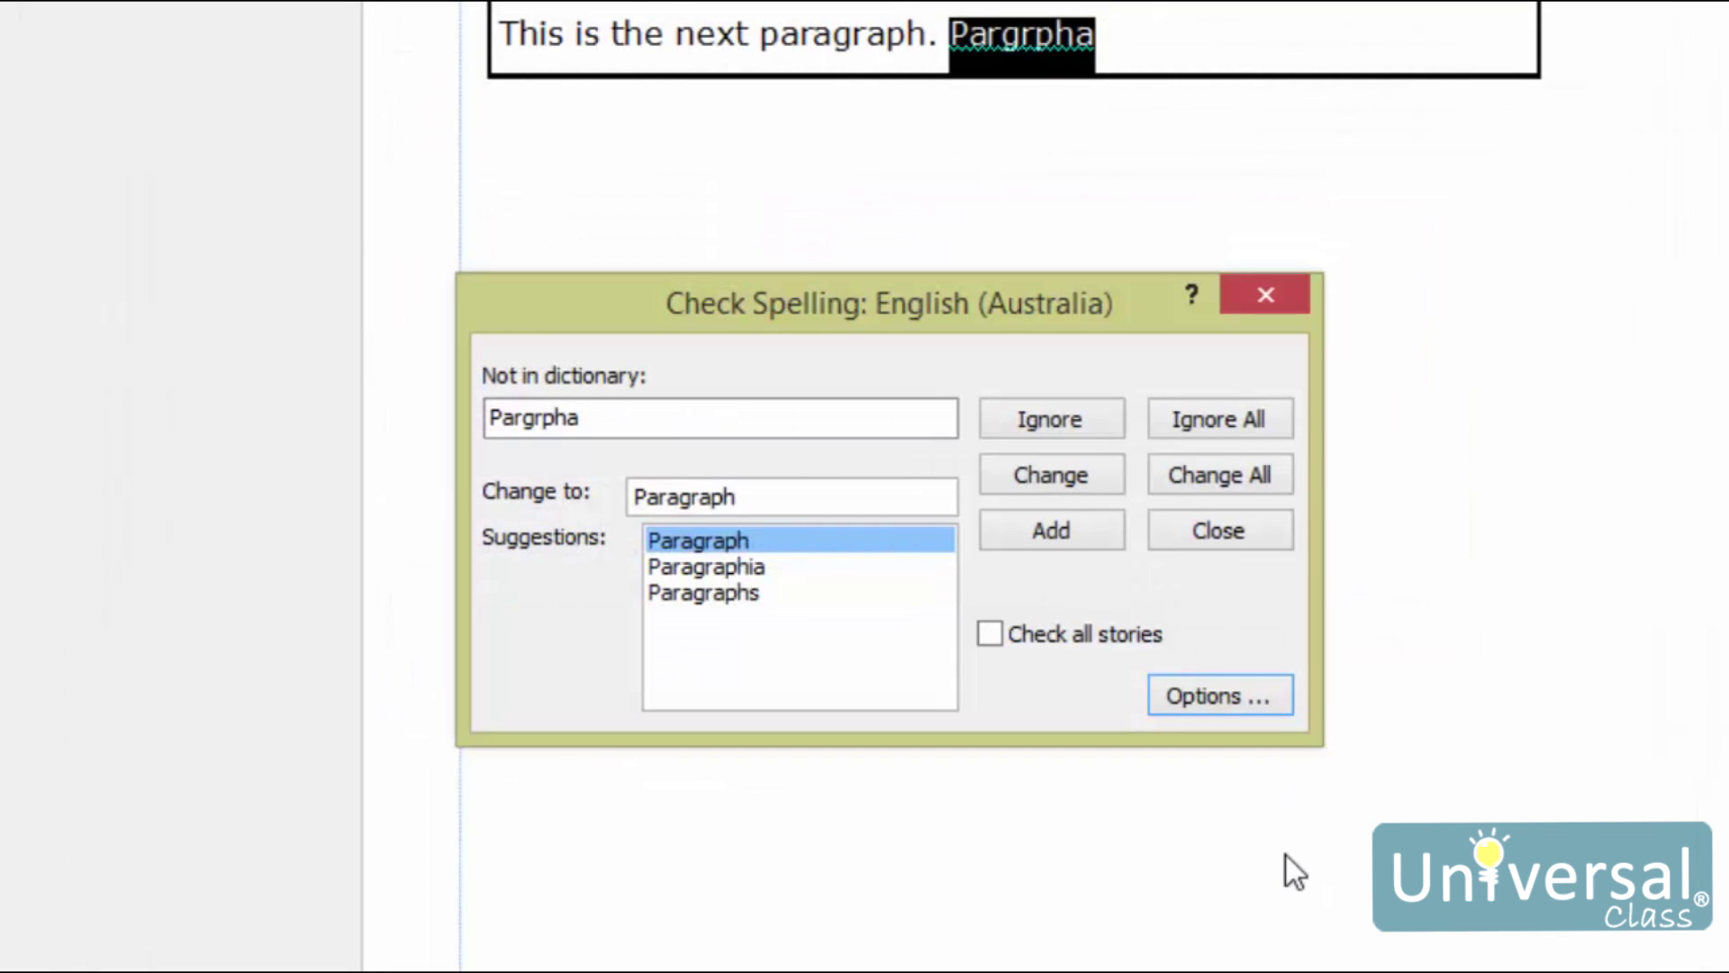
click(1271, 307)
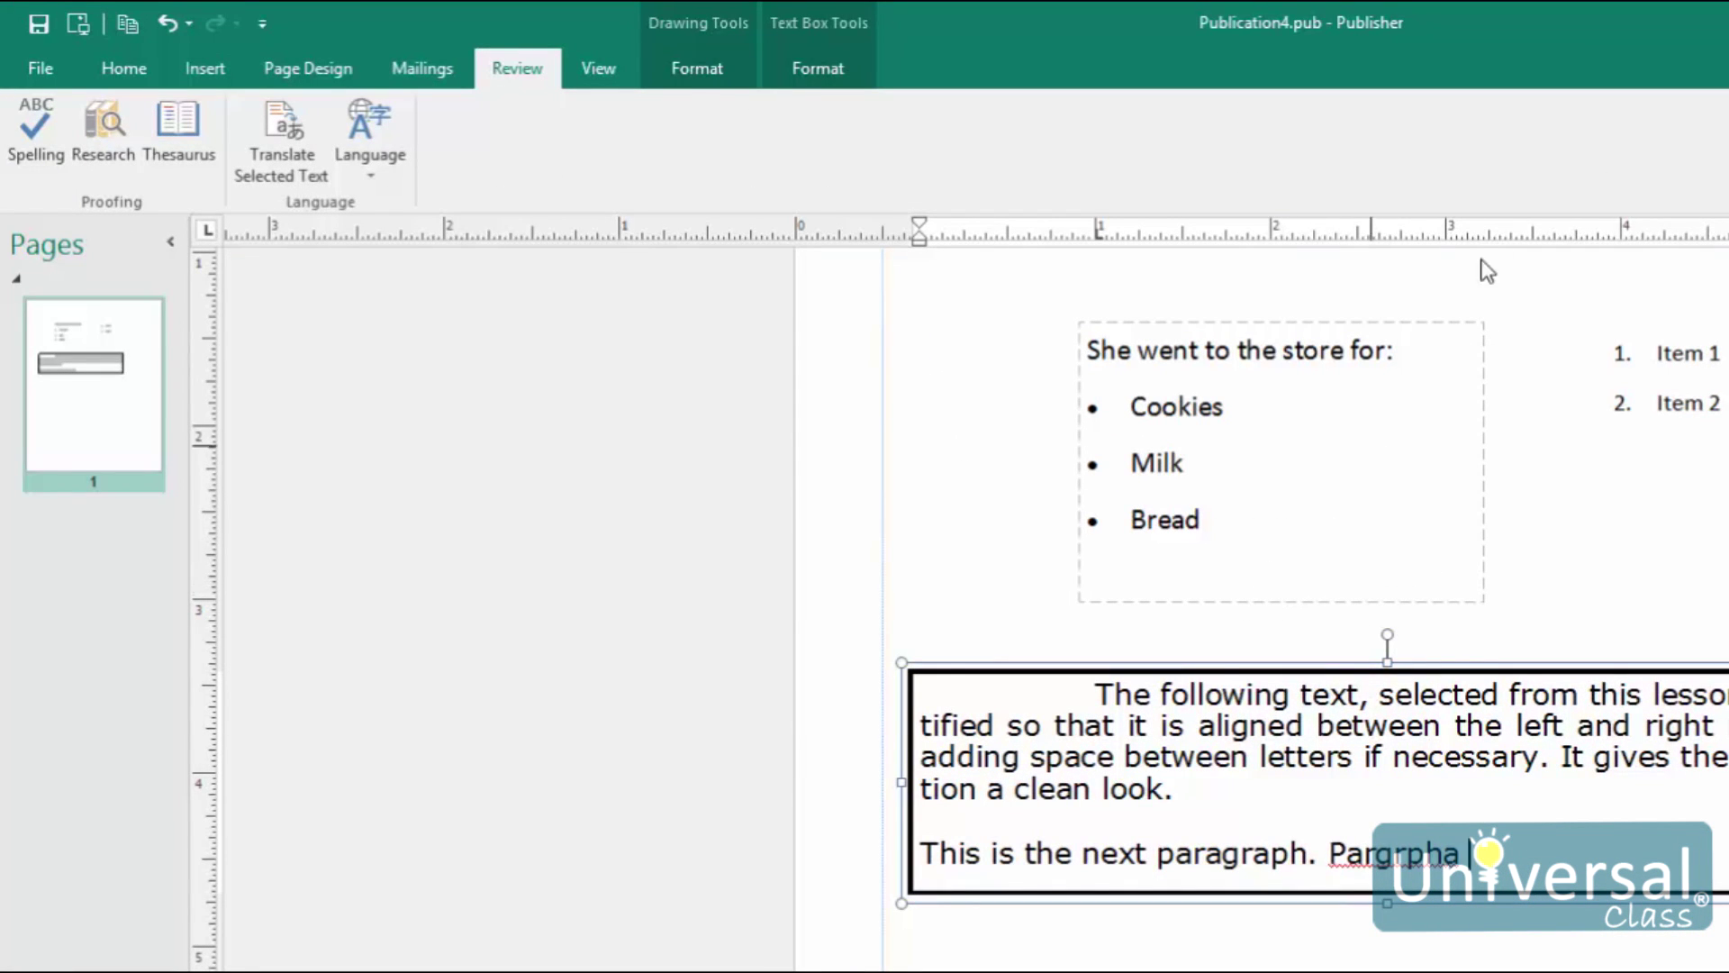
click(43, 71)
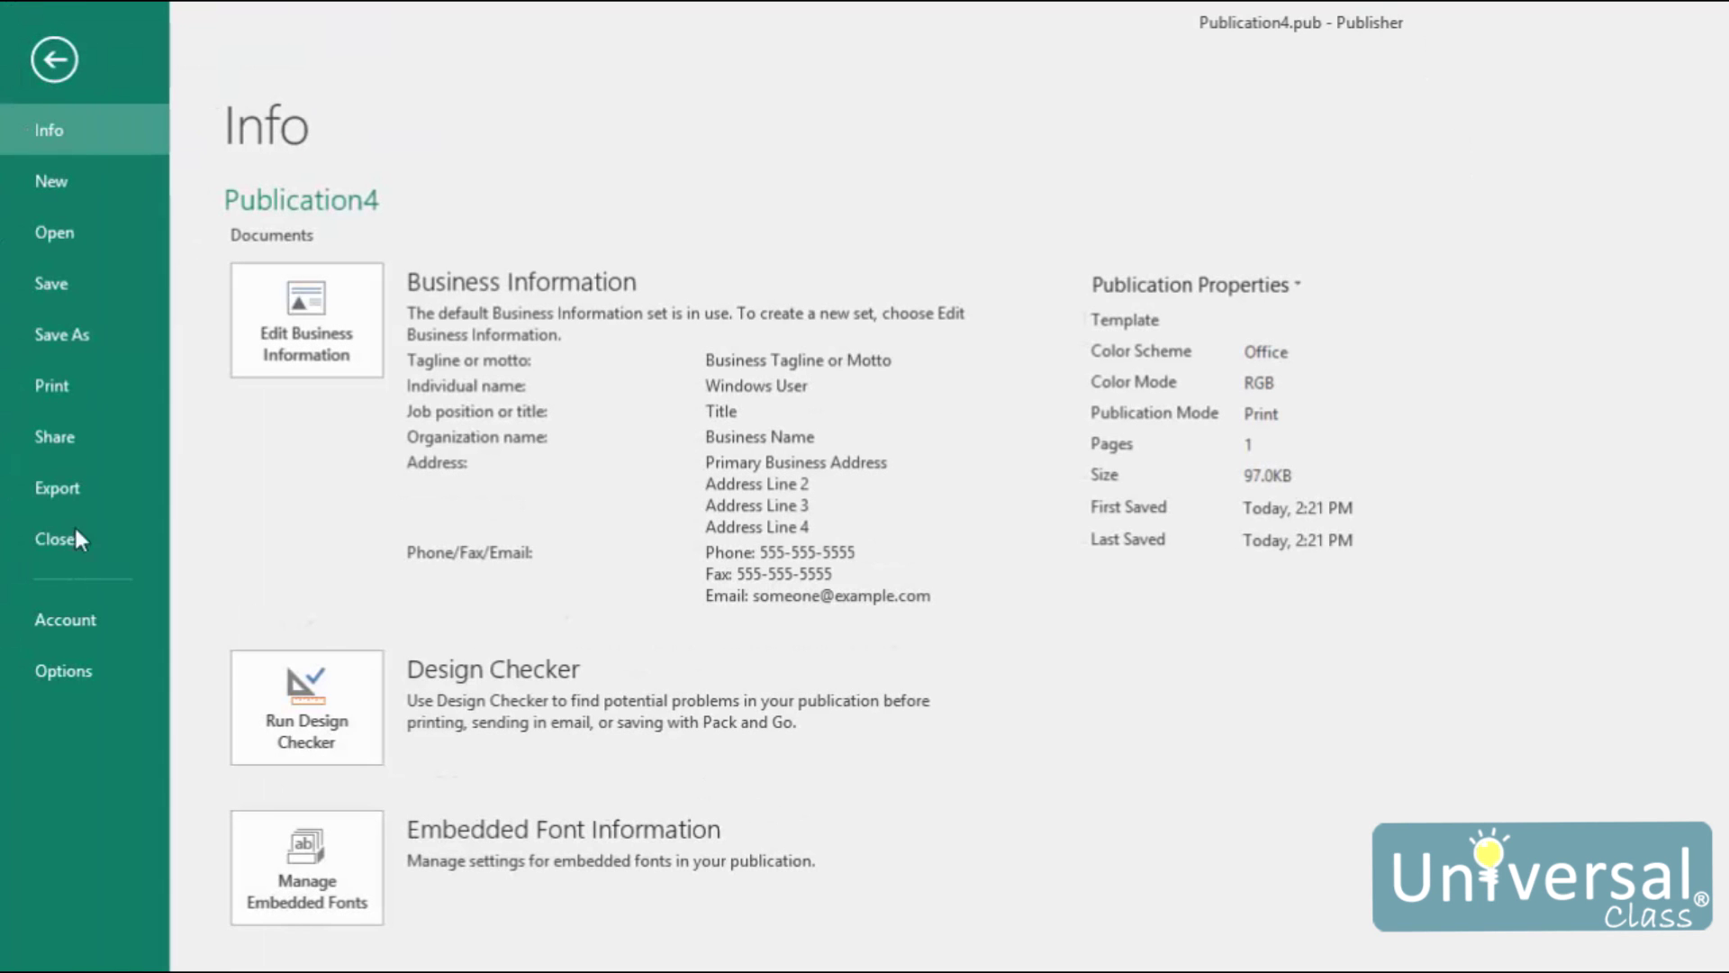
Step: Open the AutoCorrect: English (Australia) dialog from Options > Proofing
click(64, 672)
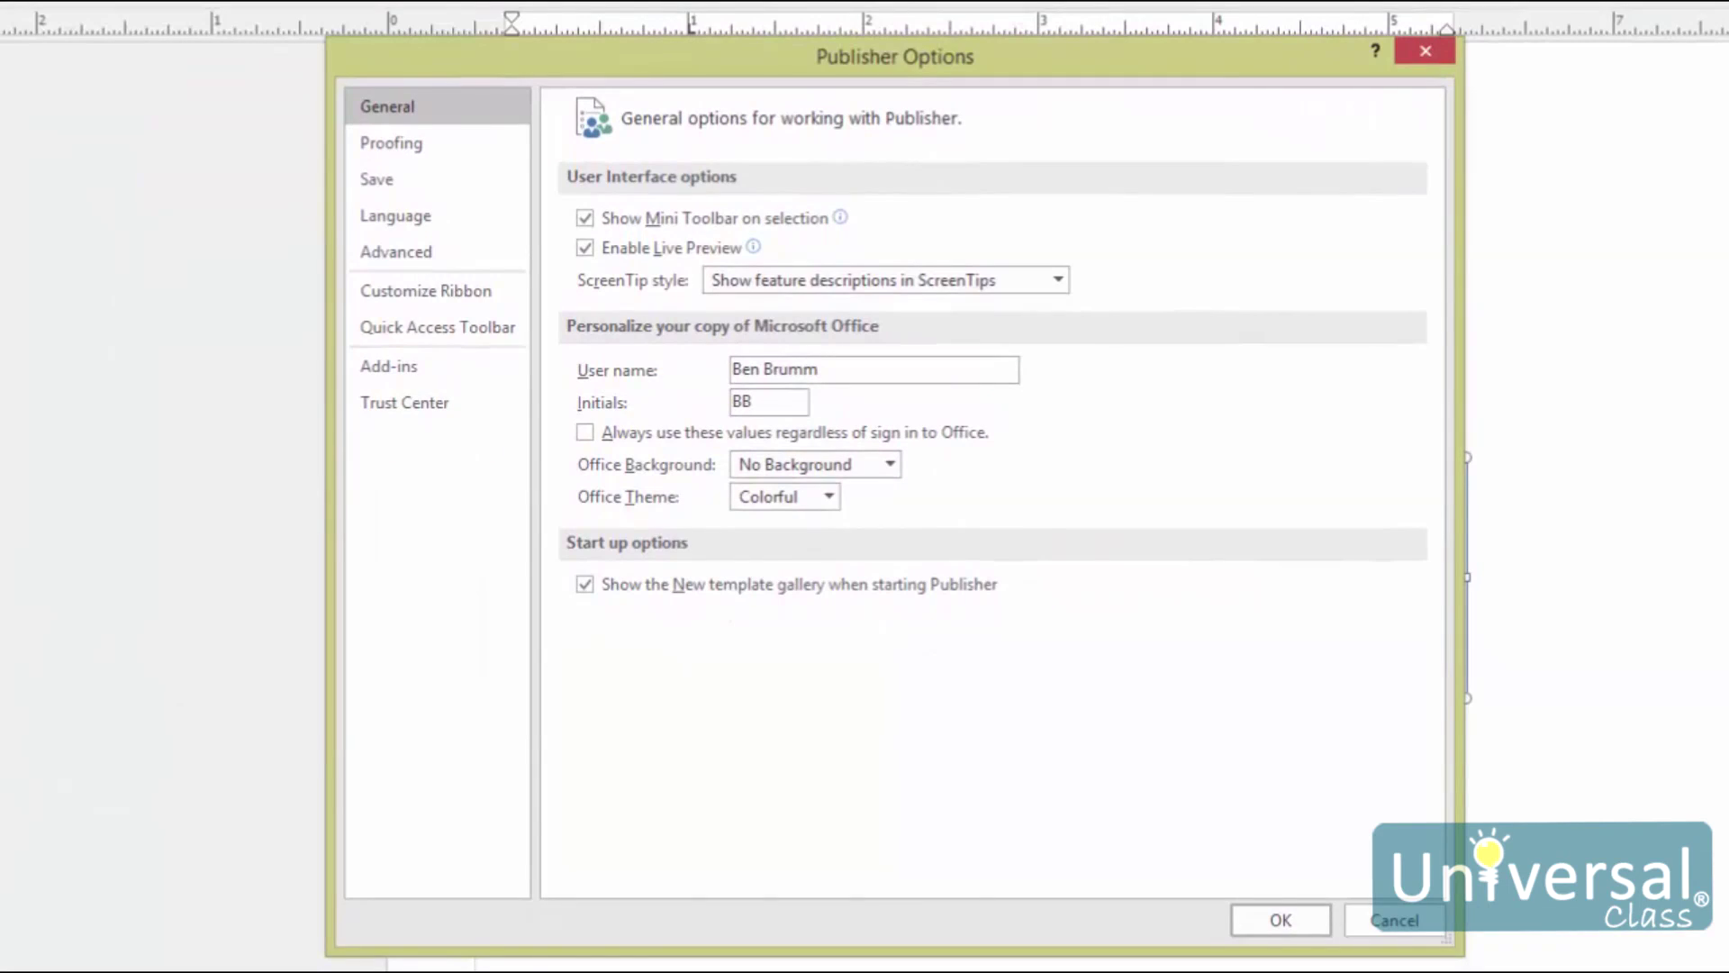
click(422, 140)
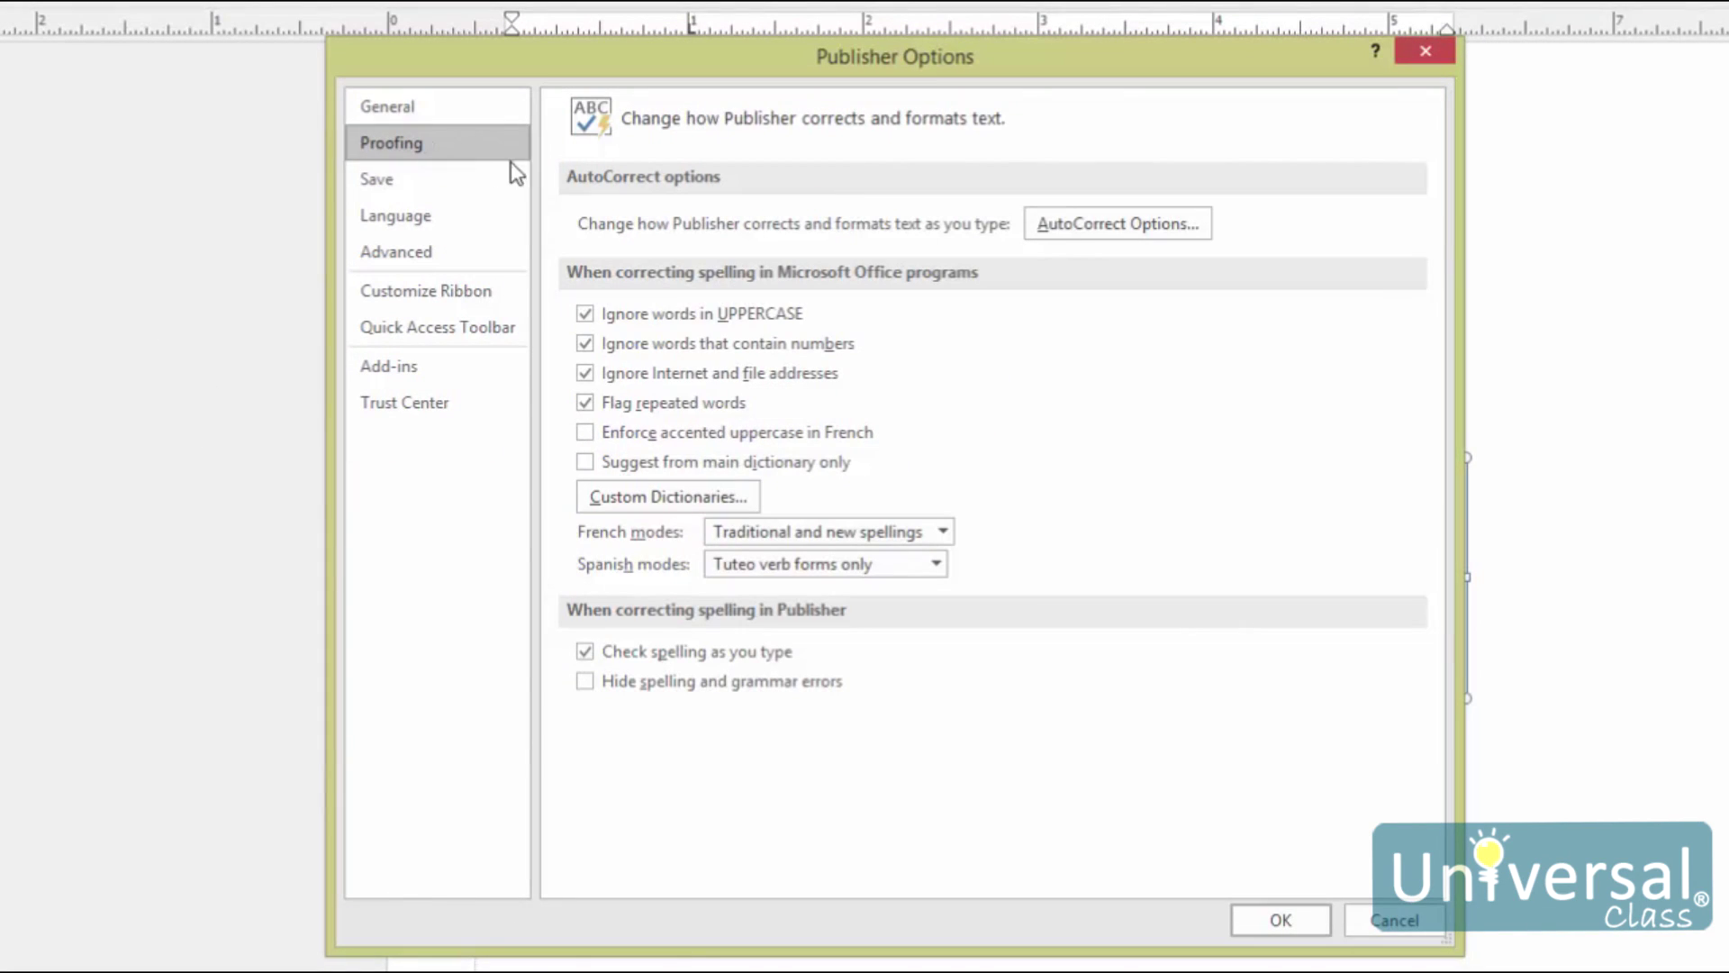
click(1133, 233)
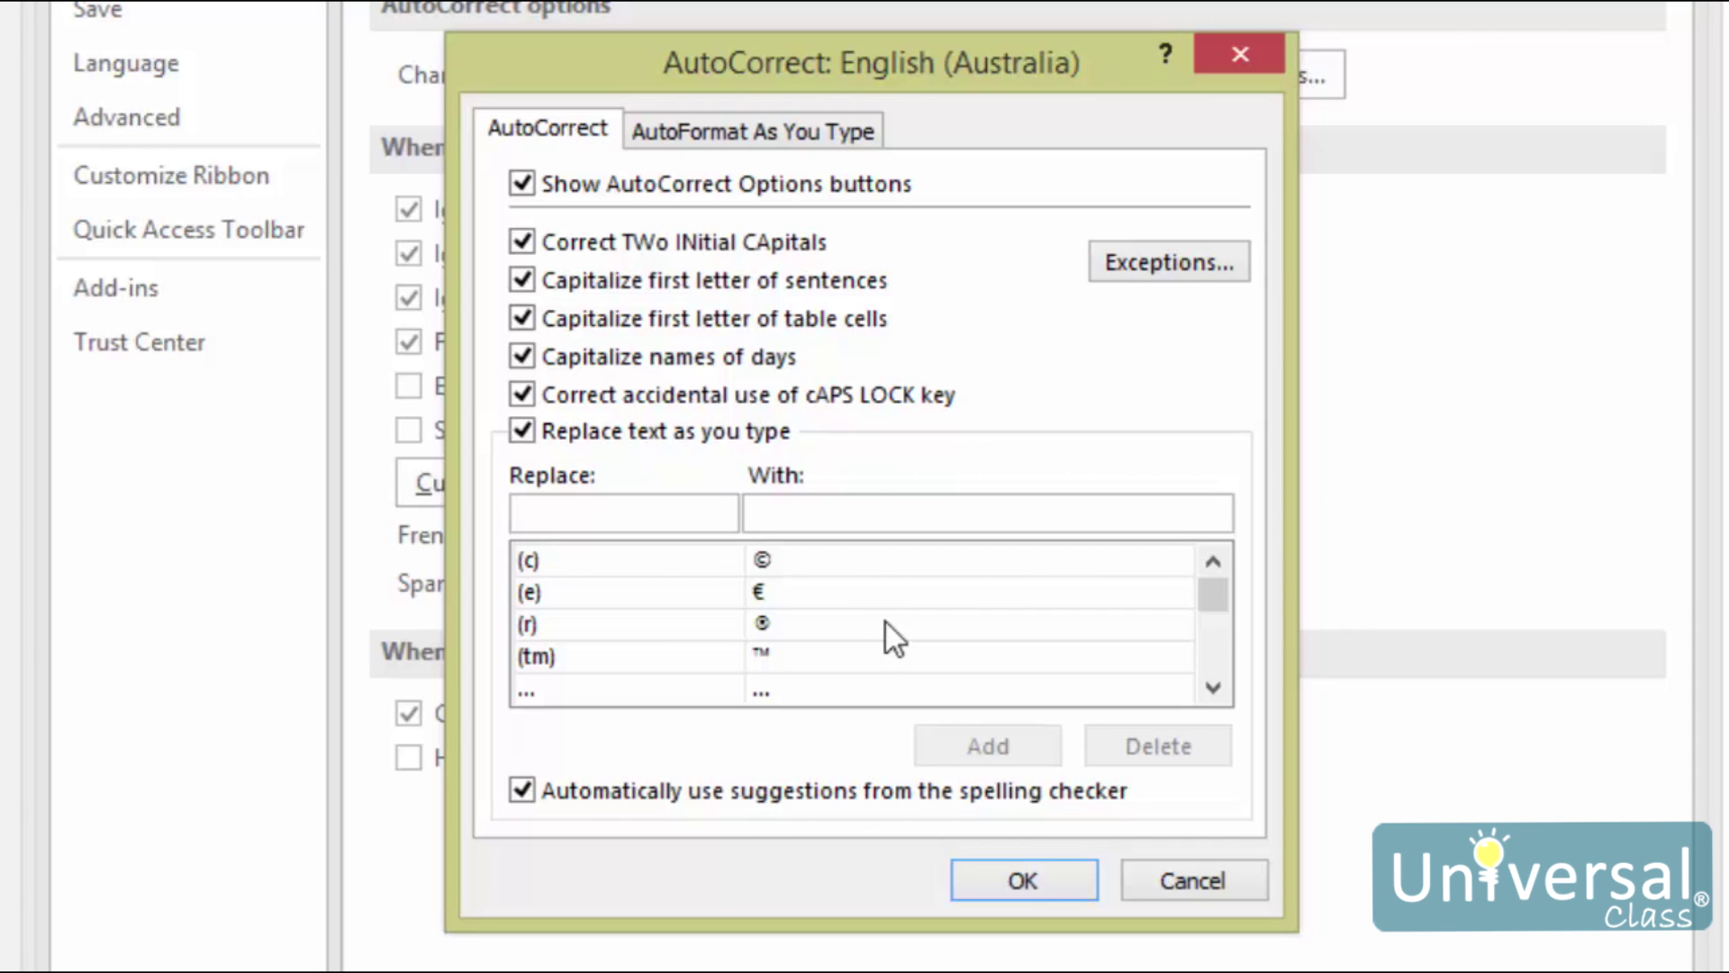
Step: Review the First Letter AutoCorrect exceptions, then close AutoCorrect without changes
click(1201, 264)
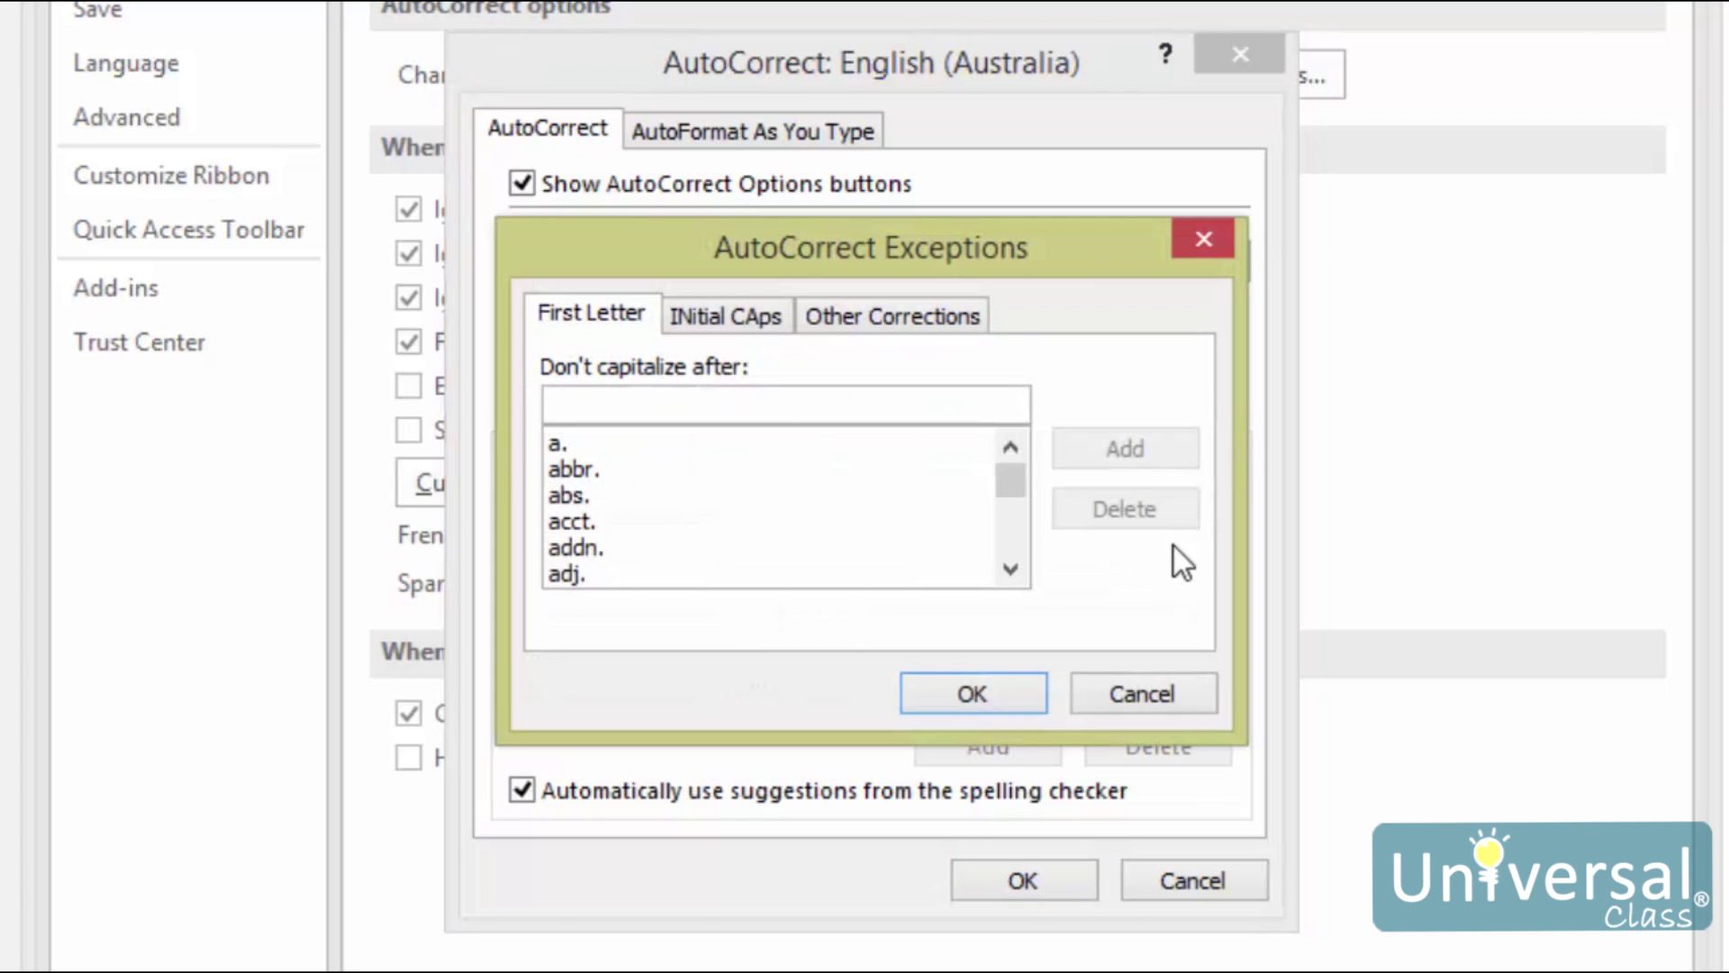
click(976, 693)
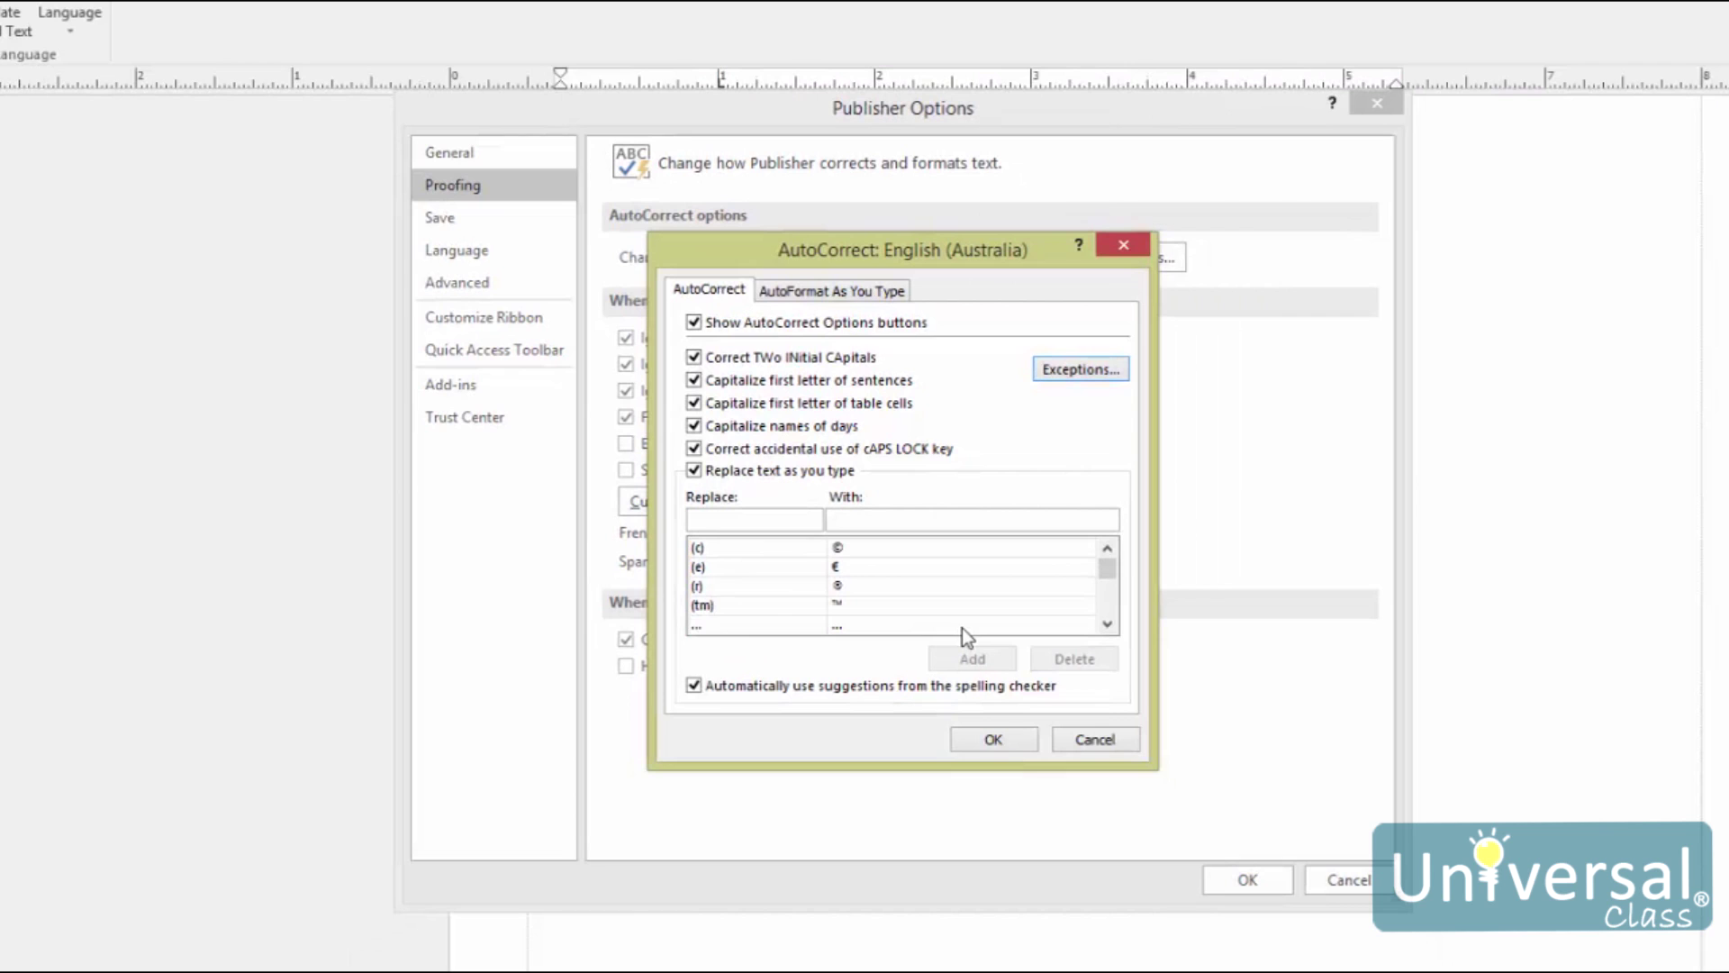
click(1121, 739)
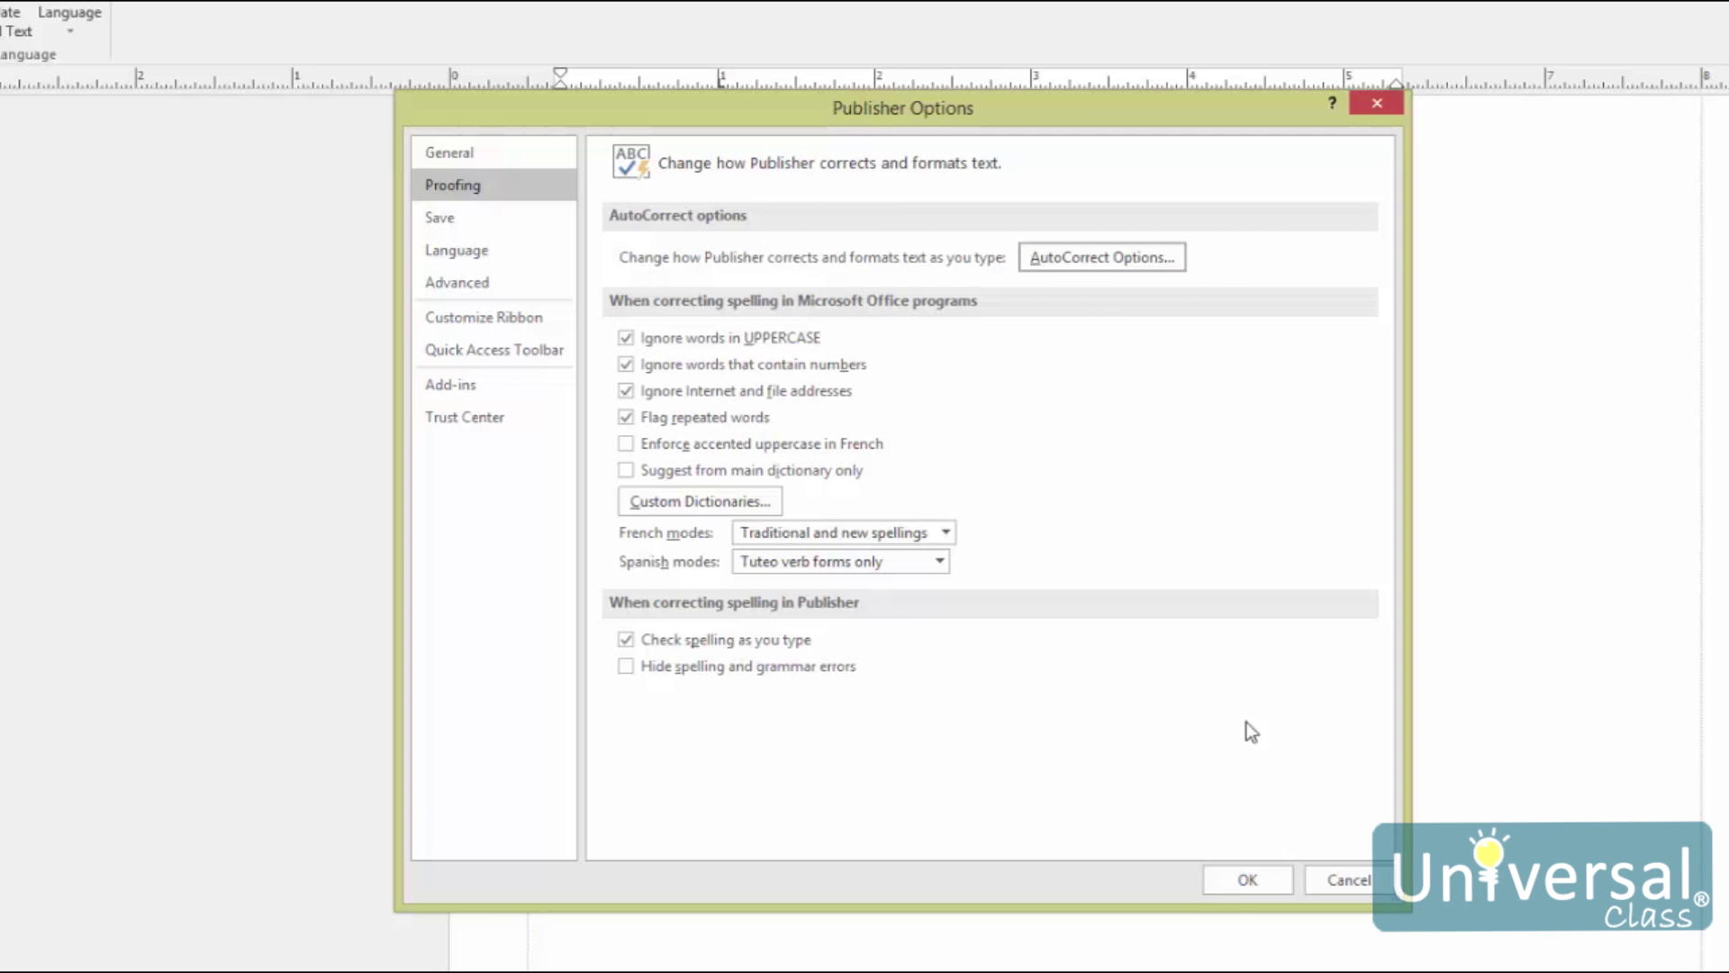
Step: Cancel Publisher Options and return to the Publication4 Info page
click(1326, 865)
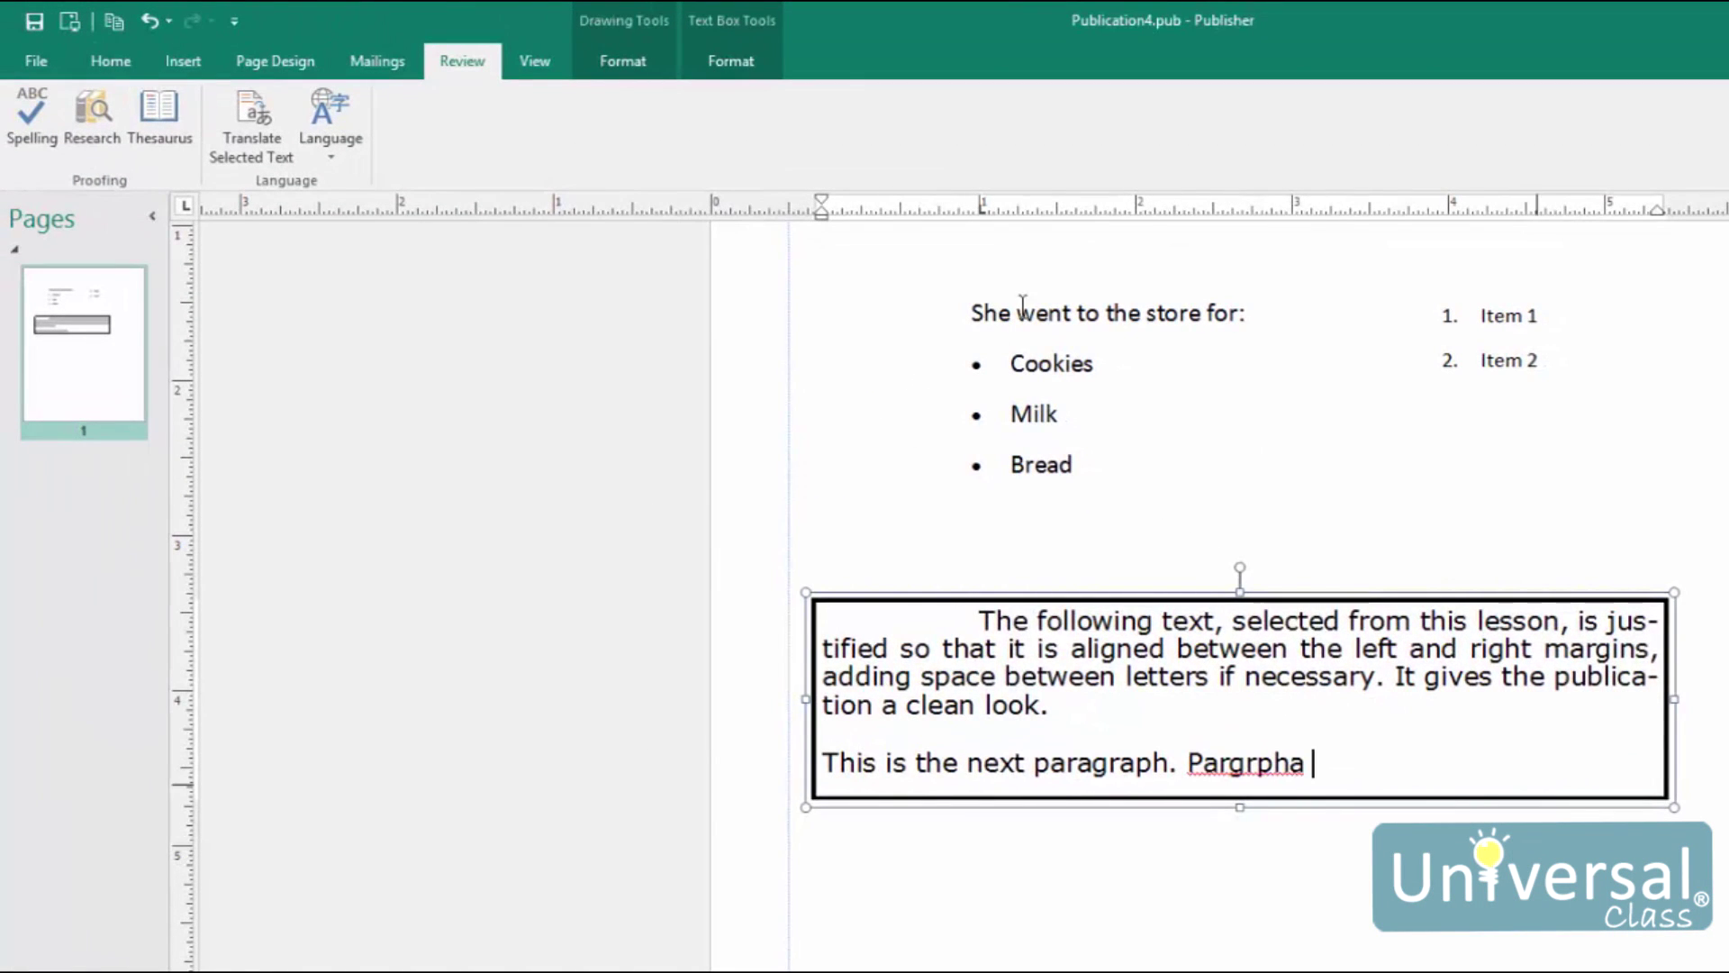
click(14, 60)
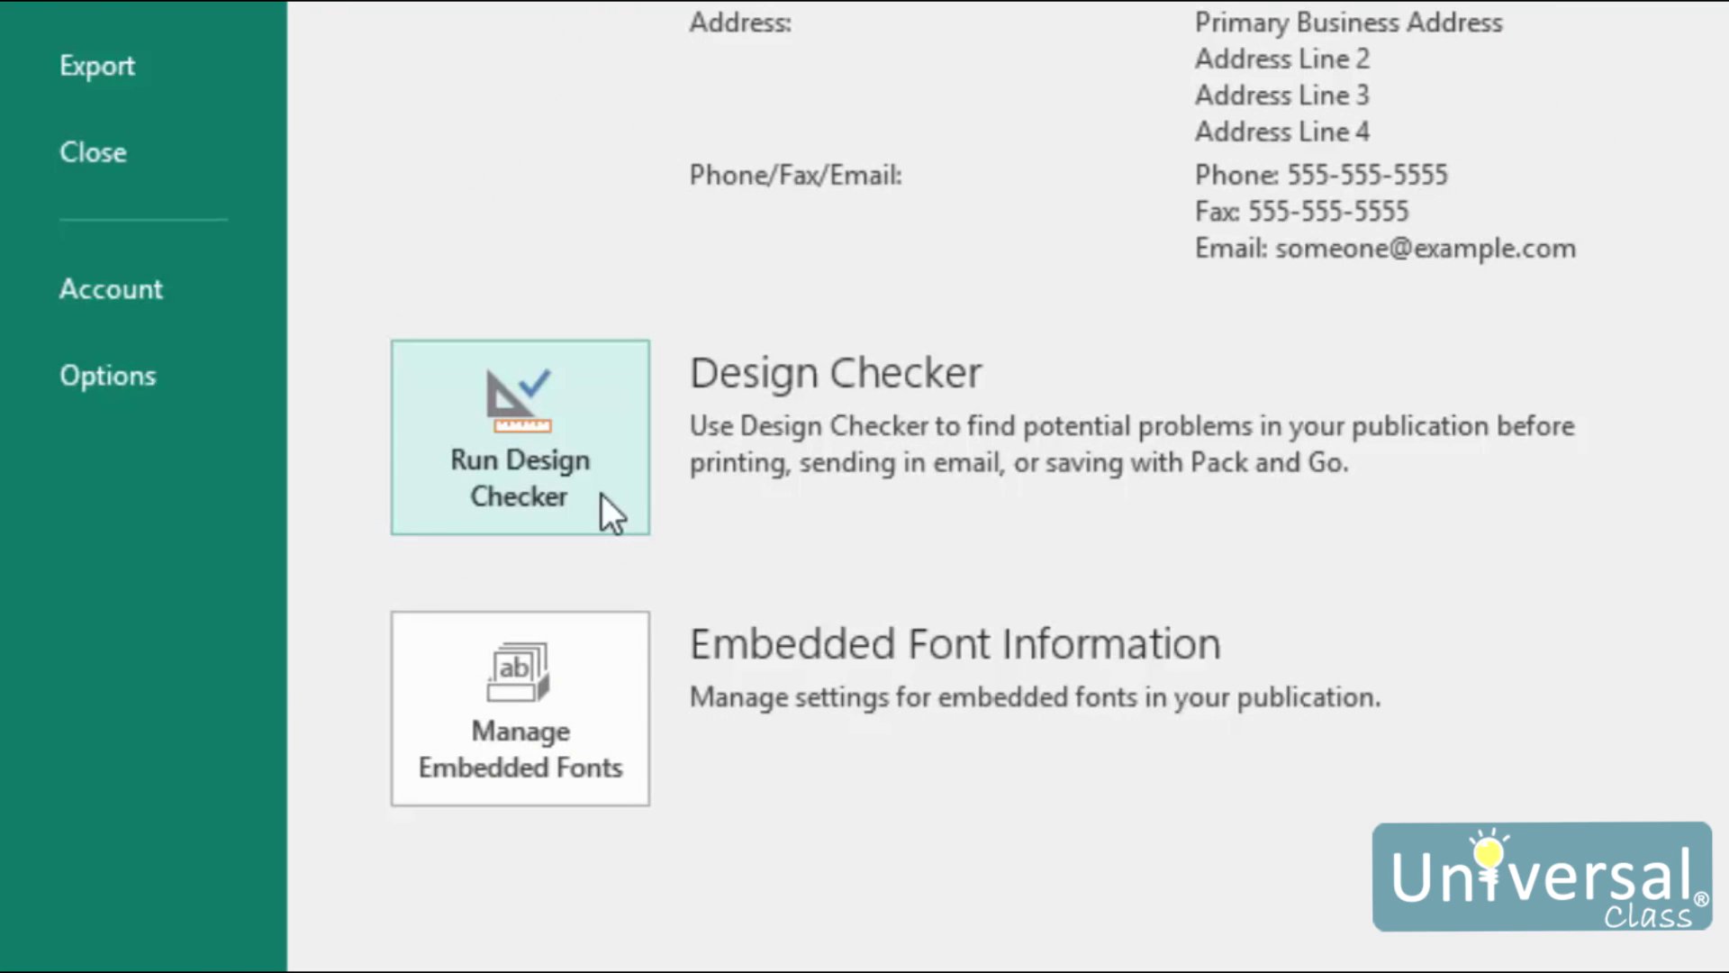
Step: Run the Design Checker and select the 'Page has space below top margin (Page 1)' issue
click(602, 496)
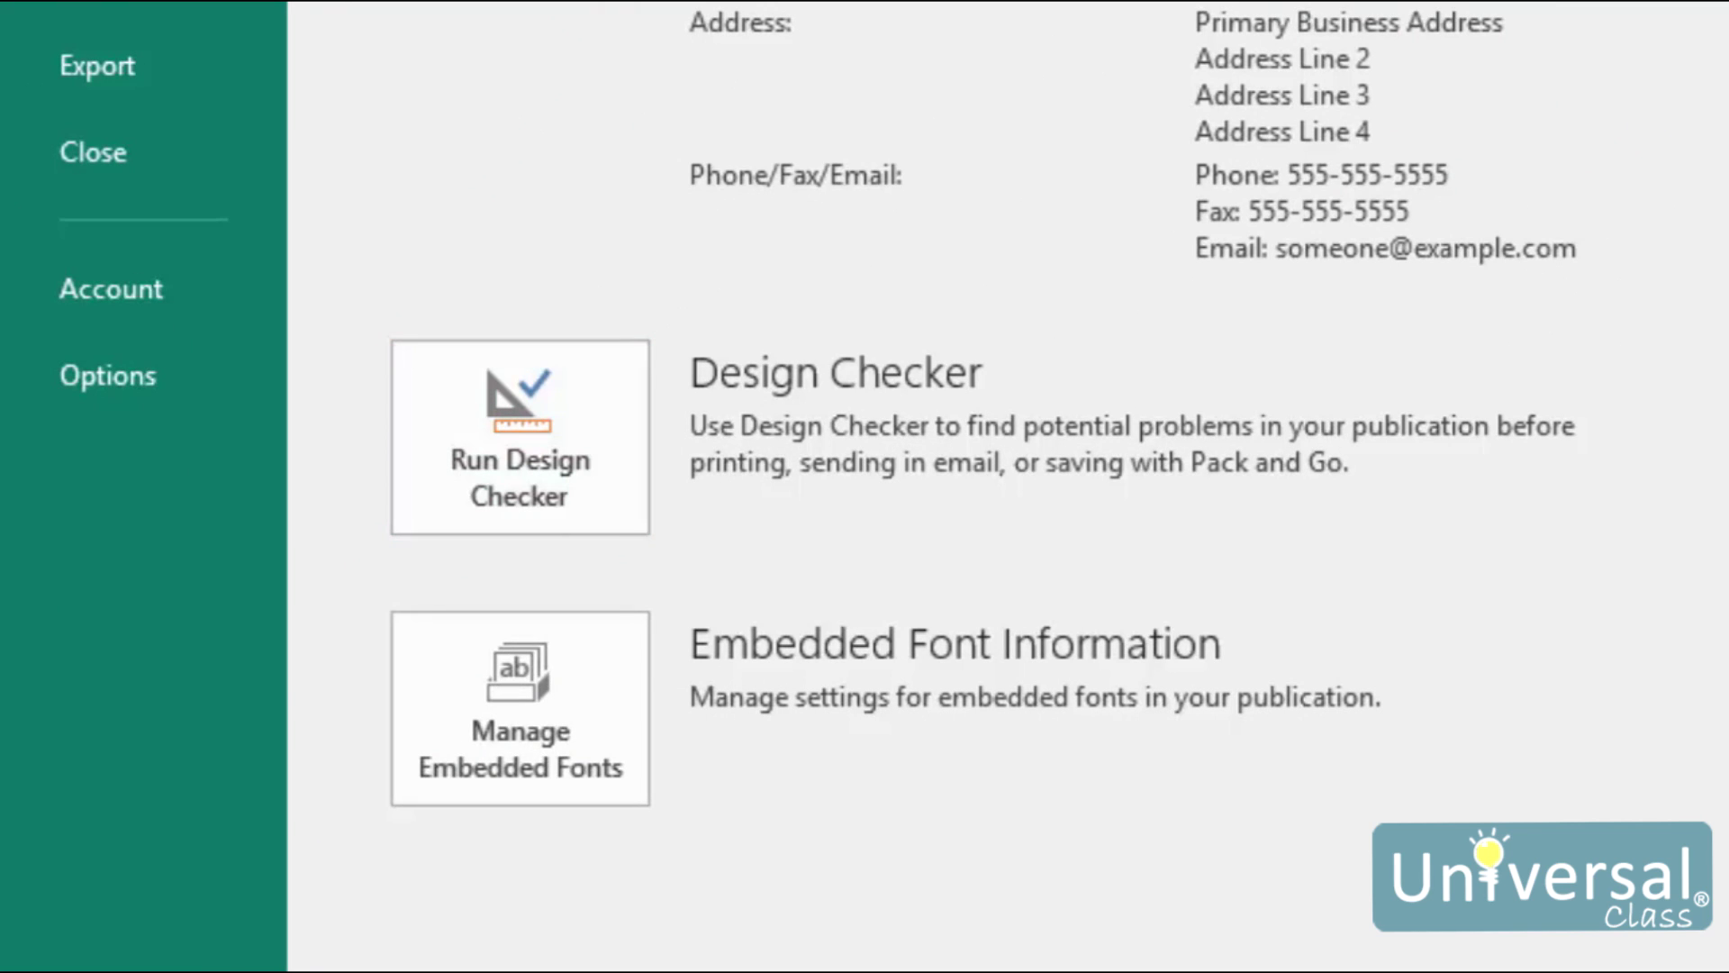
click(544, 421)
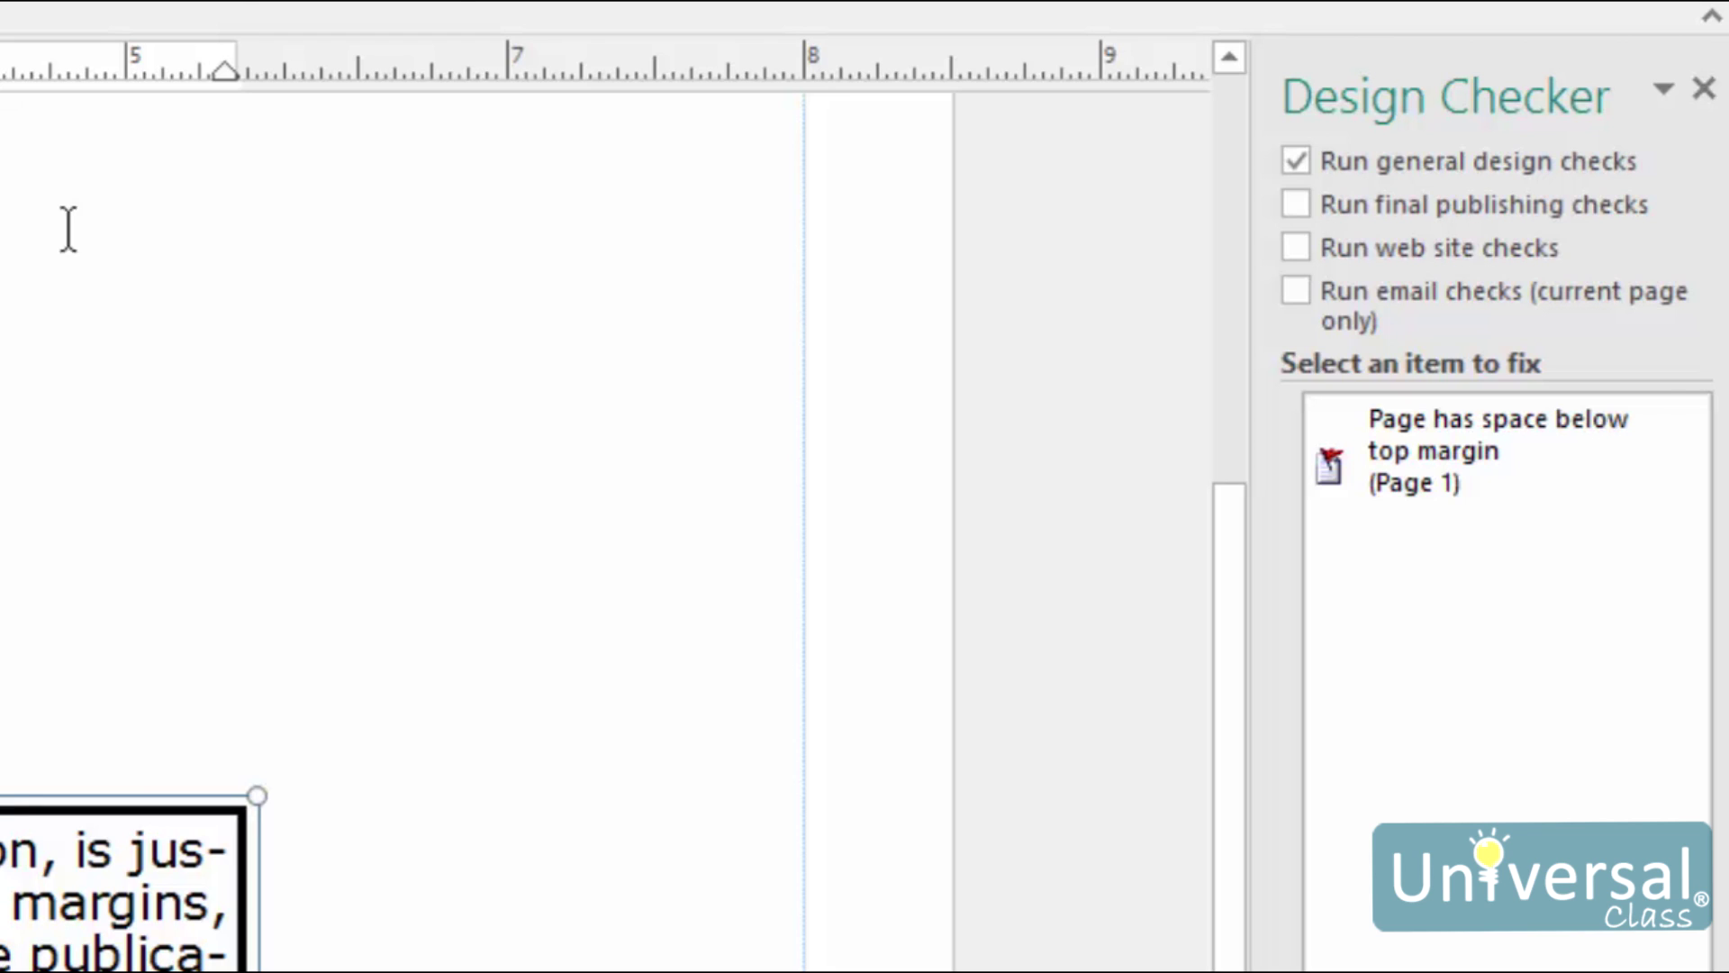
click(1469, 424)
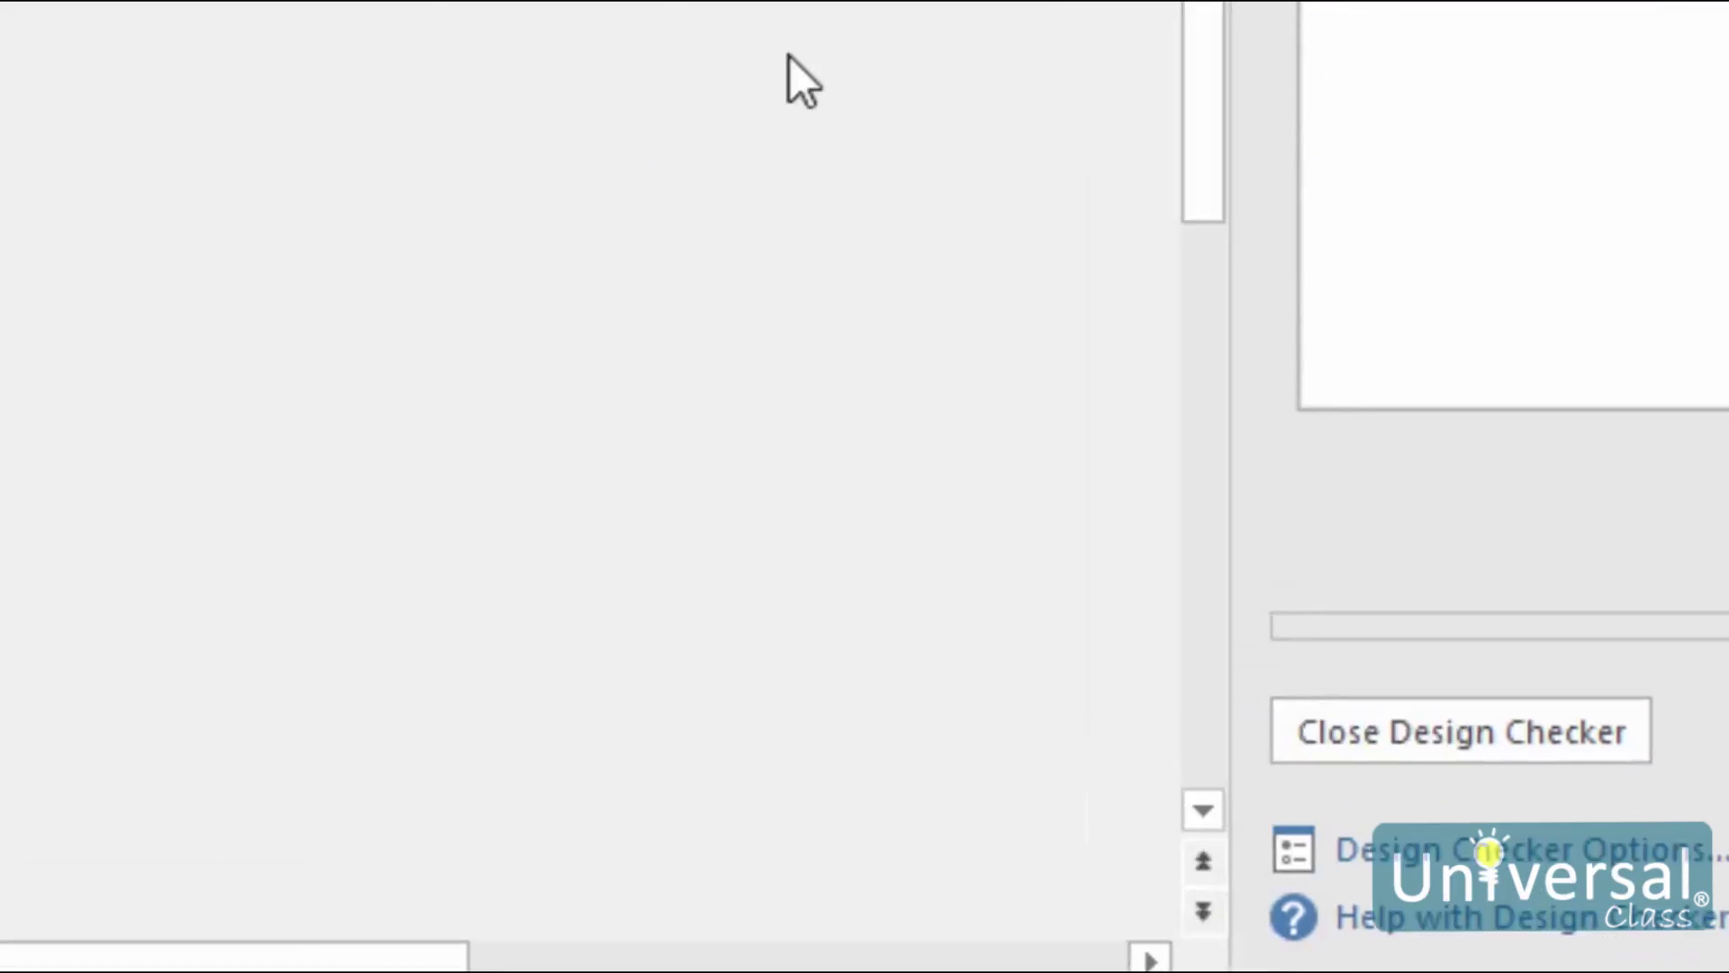
Step: Open Design Checker Options, sorted by page number with all pages checked
click(1432, 850)
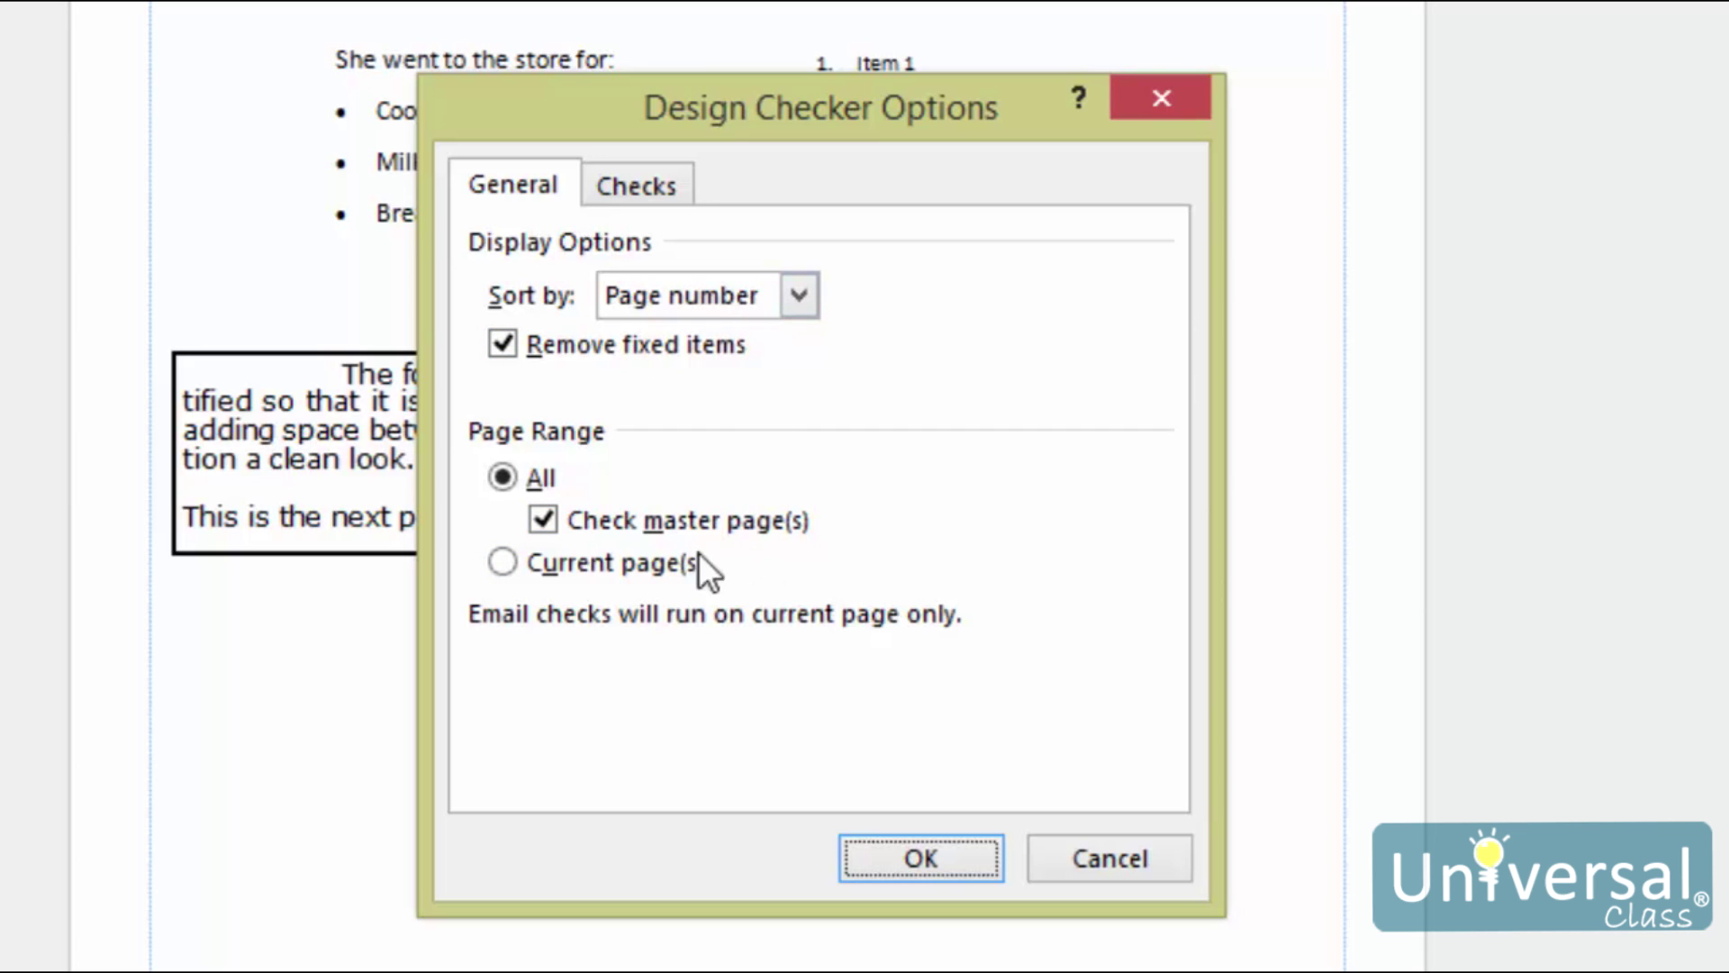
Step: Show the Checks tab of Design Checker Options and look through the full list of enabled checks
click(656, 189)
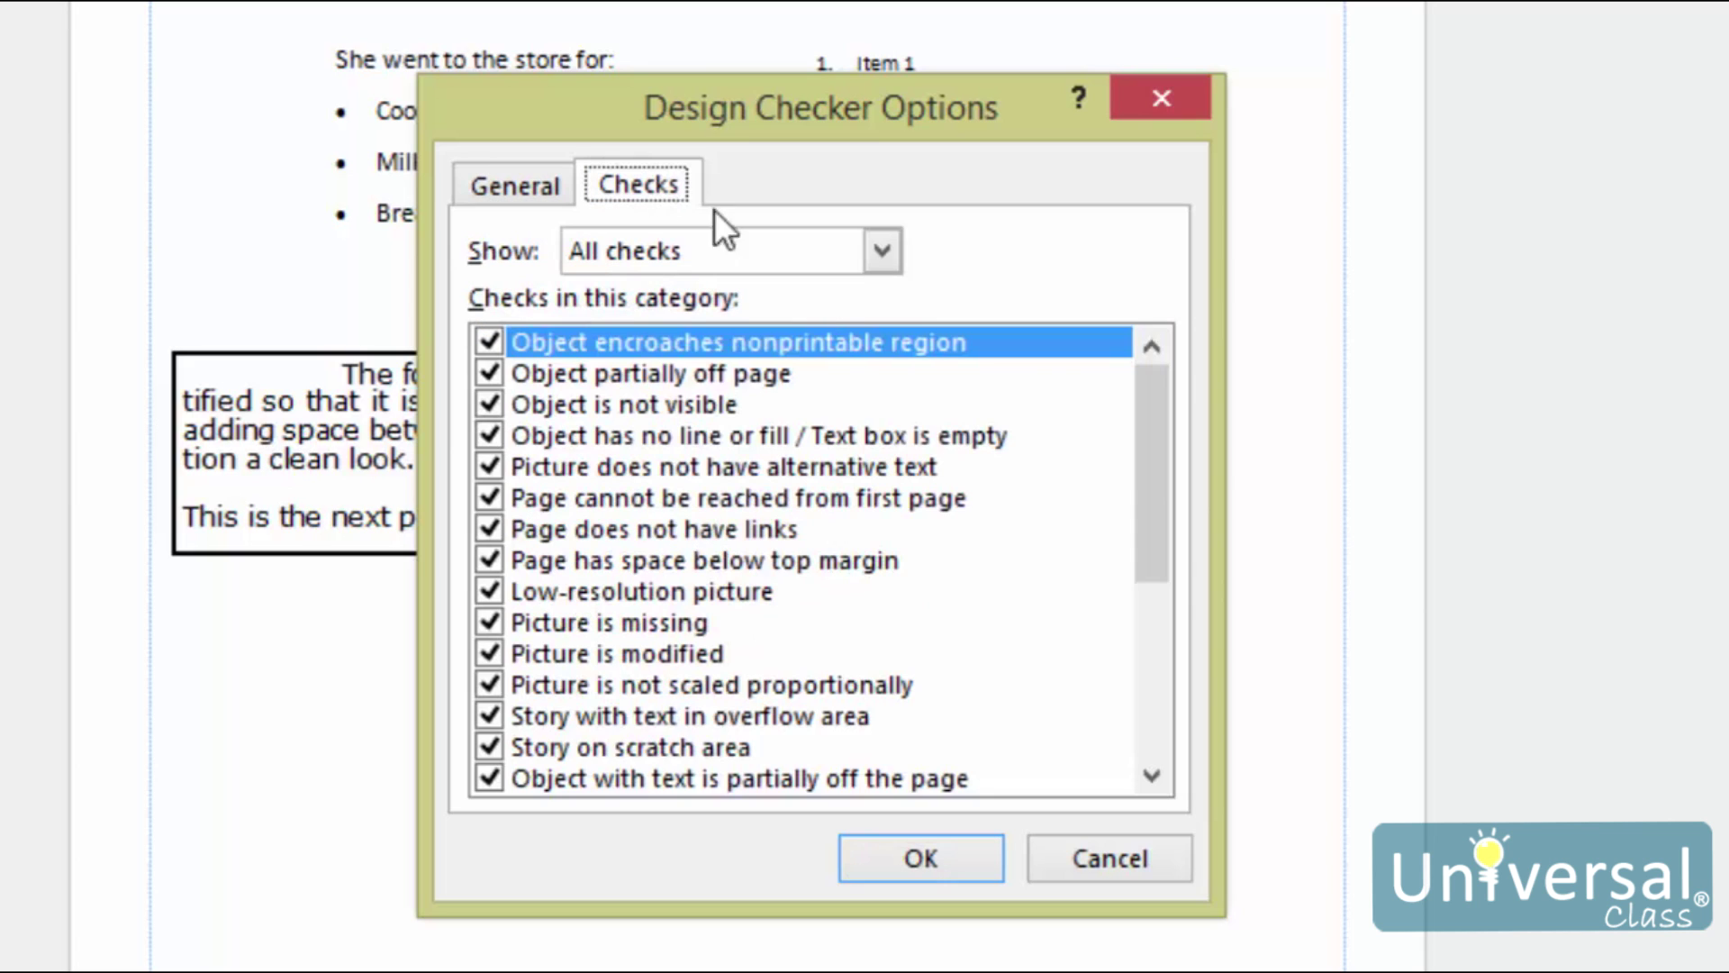
drag(1166, 409, 1208, 350)
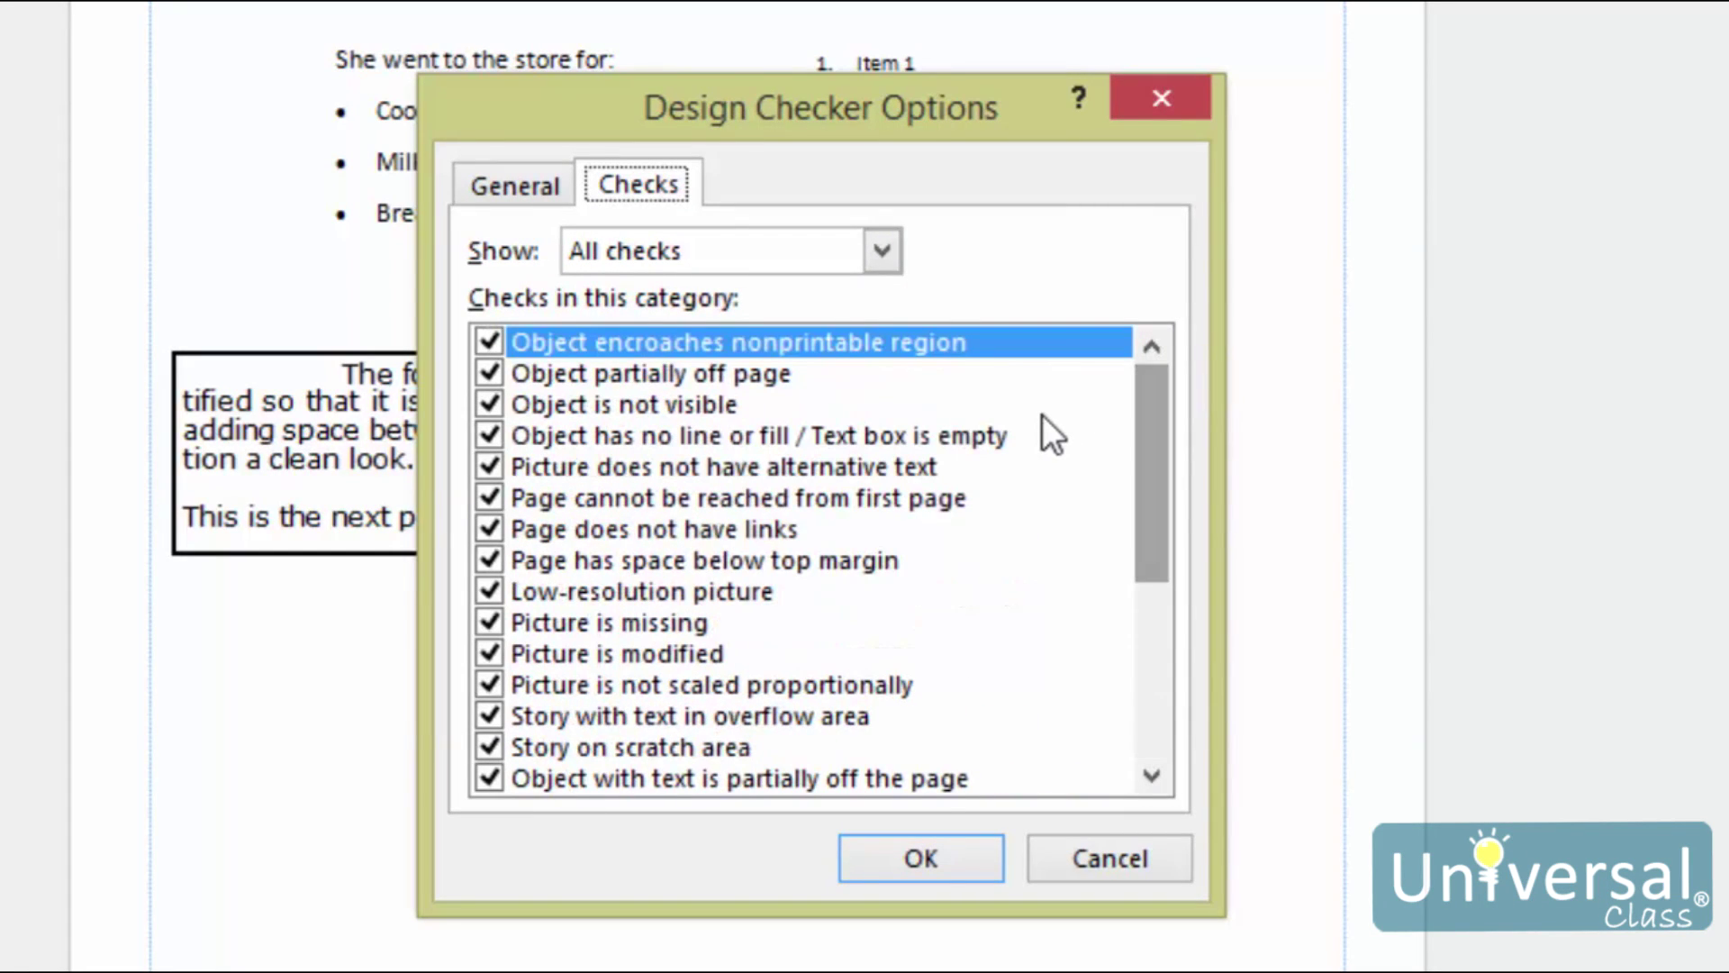